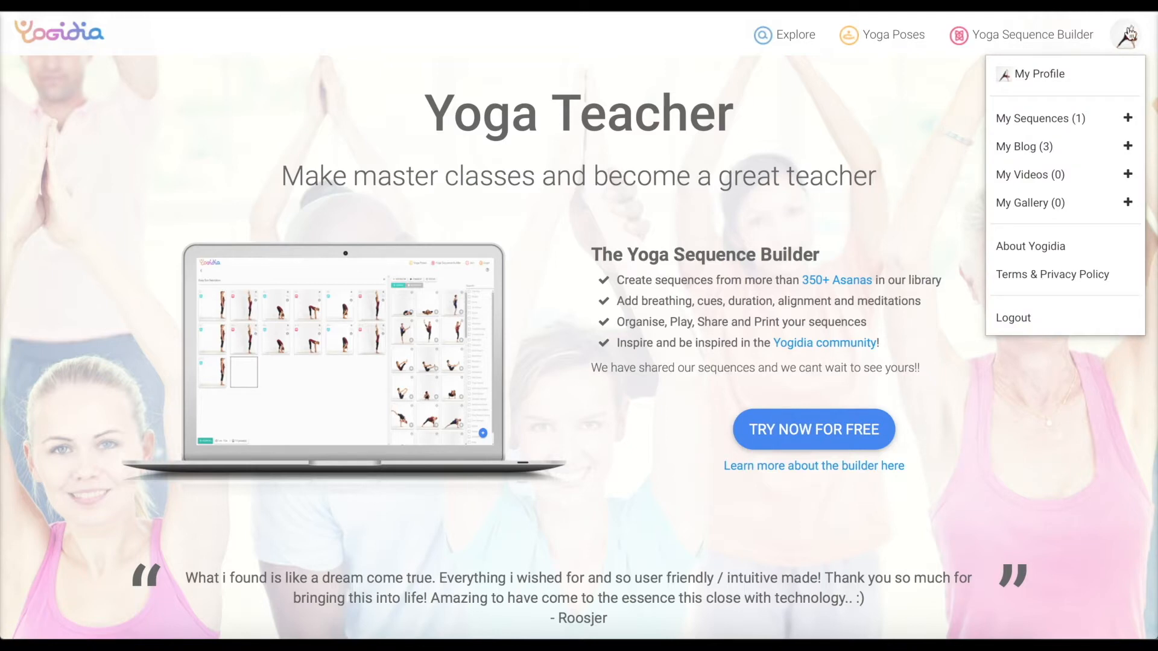
# Create a sequence titled "Vinyasa Class" with the description "A short Vinyasa flow from Downward Facing Dog through three poses and back to Downward Facing Dog".
pyautogui.click(1128, 118)
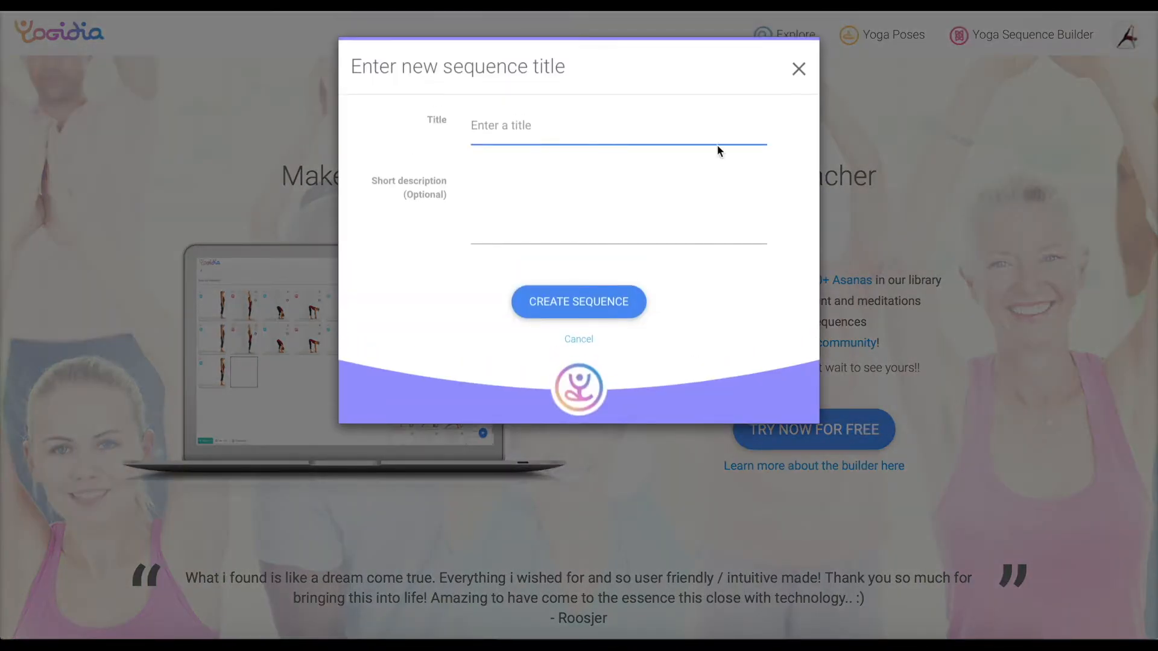
pyautogui.click(659, 133)
pyautogui.write('Vinyasa Class')
pyautogui.click(597, 208)
pyautogui.write('A short Vinyasa flow from Downward Facing Dog through three poses and back to Downward Facing Dog')
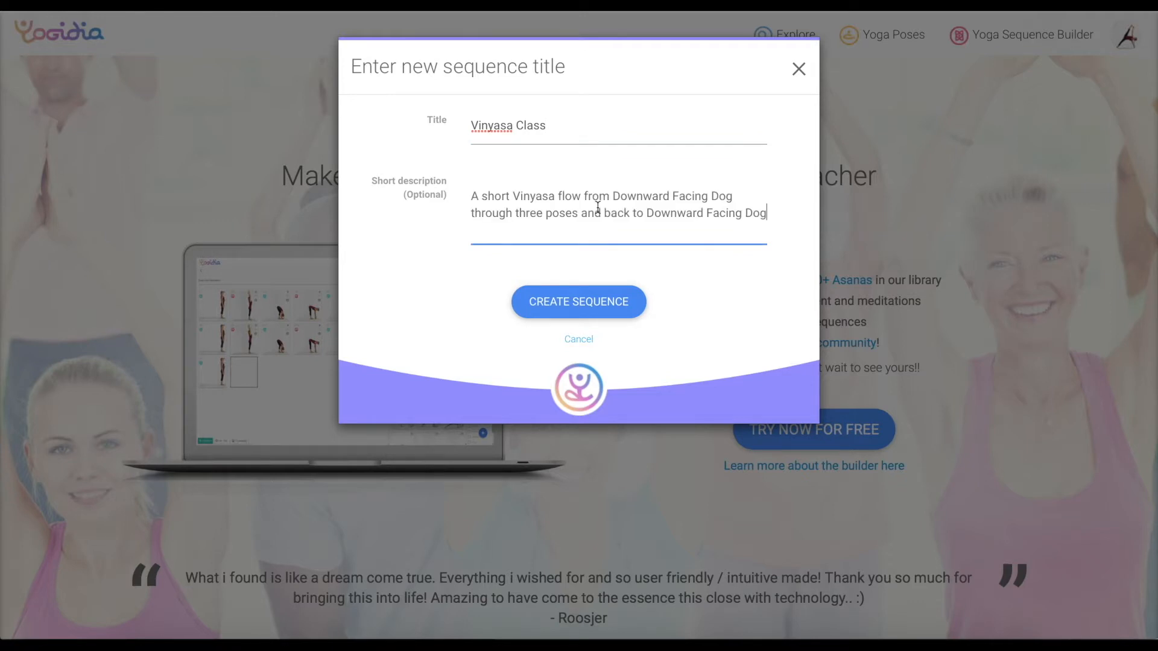
pyautogui.click(579, 303)
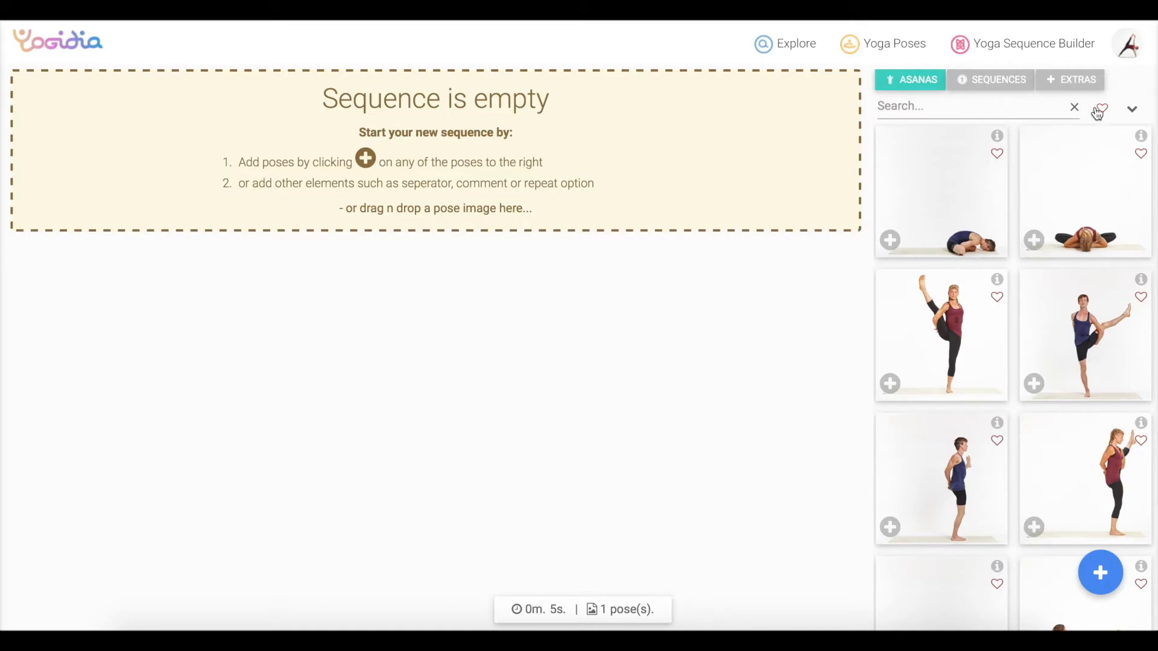
# Filter the asanas to On All Four and add the Downward Facing Dog Pose in the maroon top as the first pose.
pyautogui.click(1133, 113)
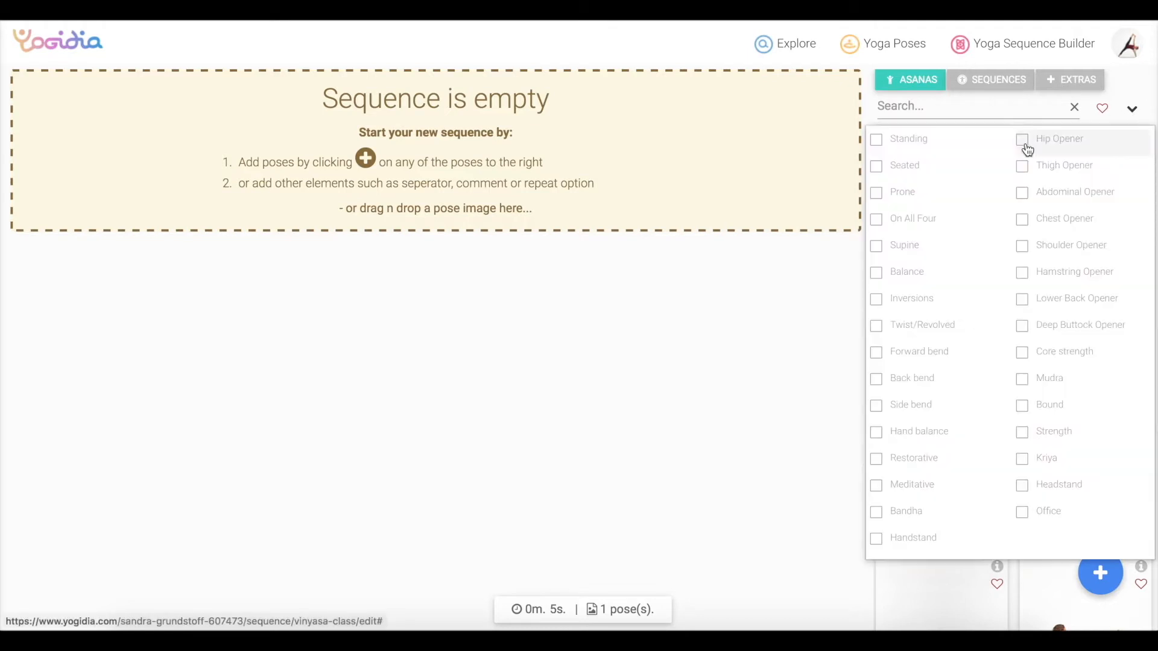
pyautogui.click(882, 225)
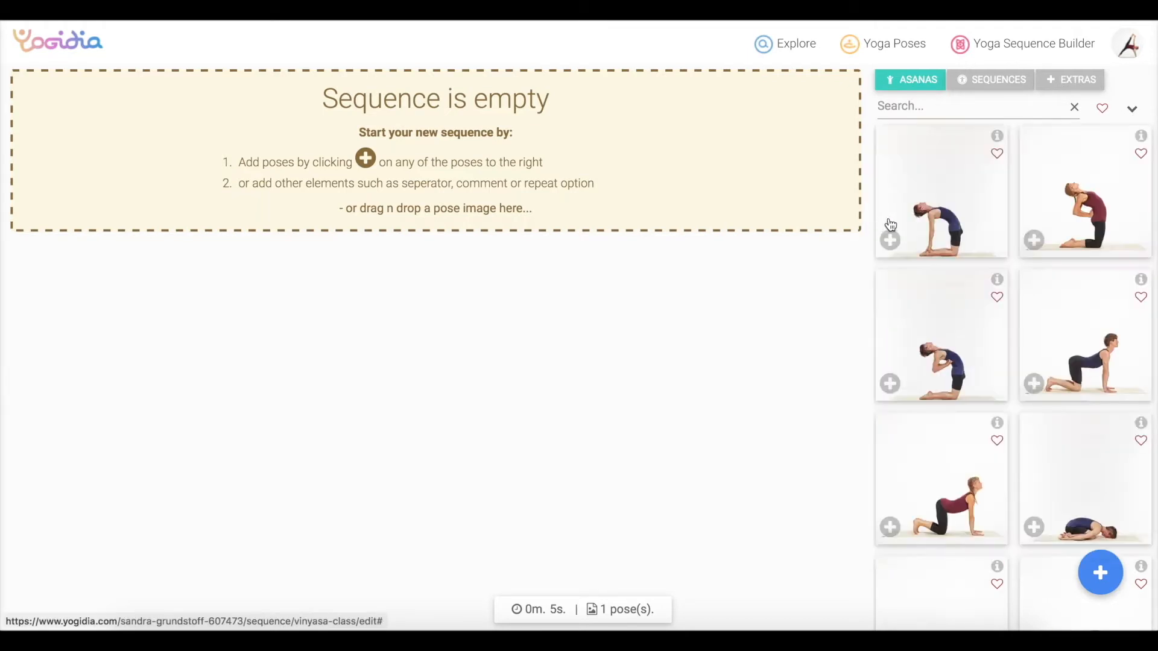
pyautogui.scroll(-1, 945, 334)
pyautogui.rightClick(945, 329)
pyautogui.click(946, 323)
pyautogui.scroll(-1, 946, 322)
pyautogui.scroll(-10, 944, 315)
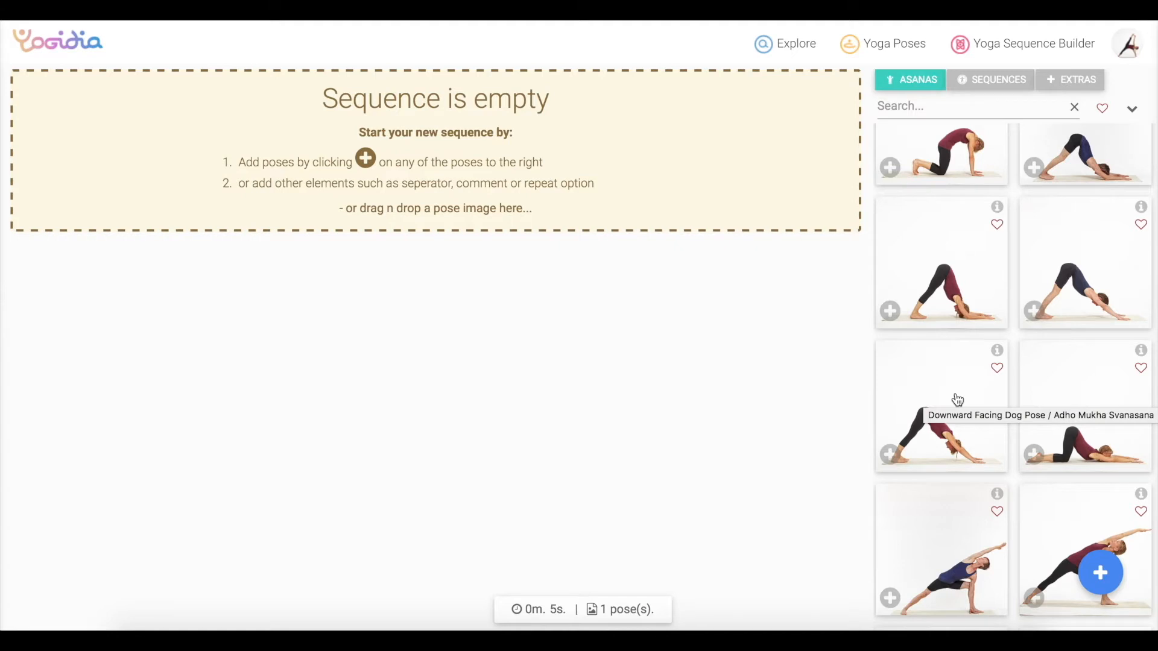
pyautogui.click(890, 455)
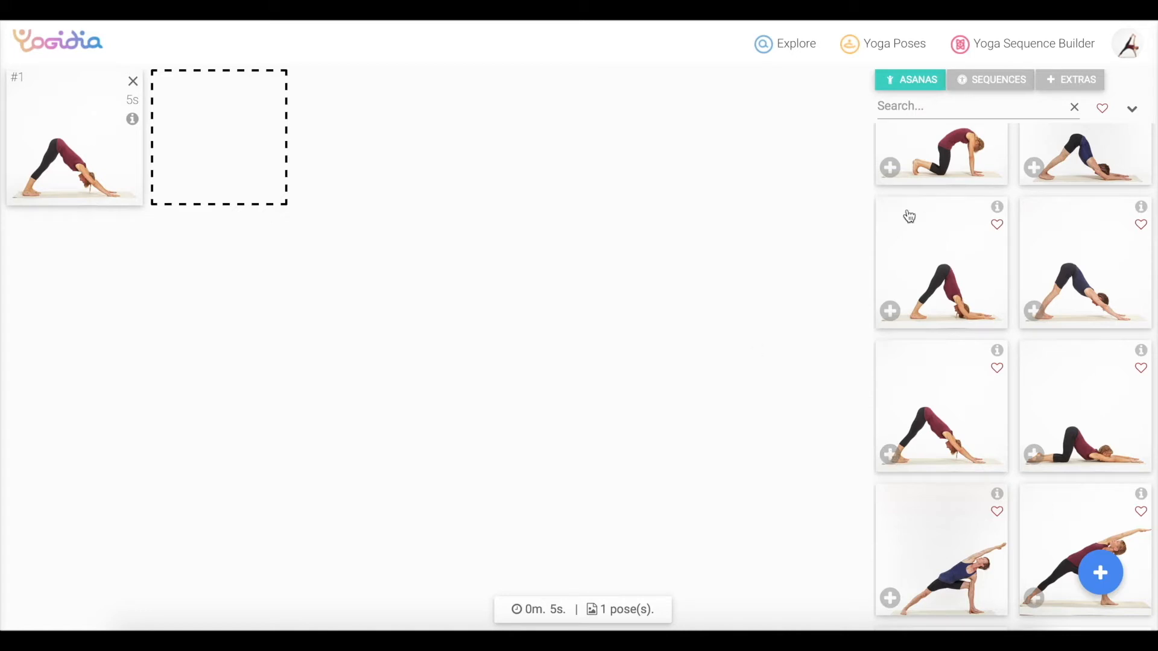
# Search the asanas for "warrior" and add the maroon-top Warrior 1 and Warrior 2 poses as the second and third poses.
pyautogui.click(1074, 108)
pyautogui.click(999, 113)
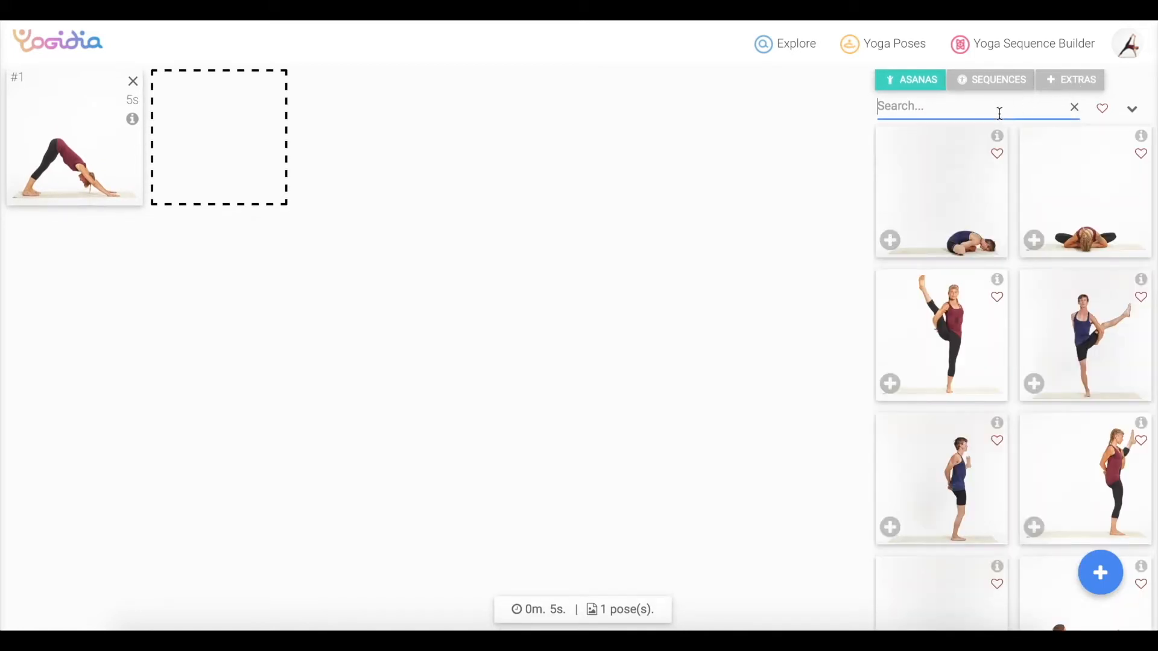
pyautogui.write('warrior')
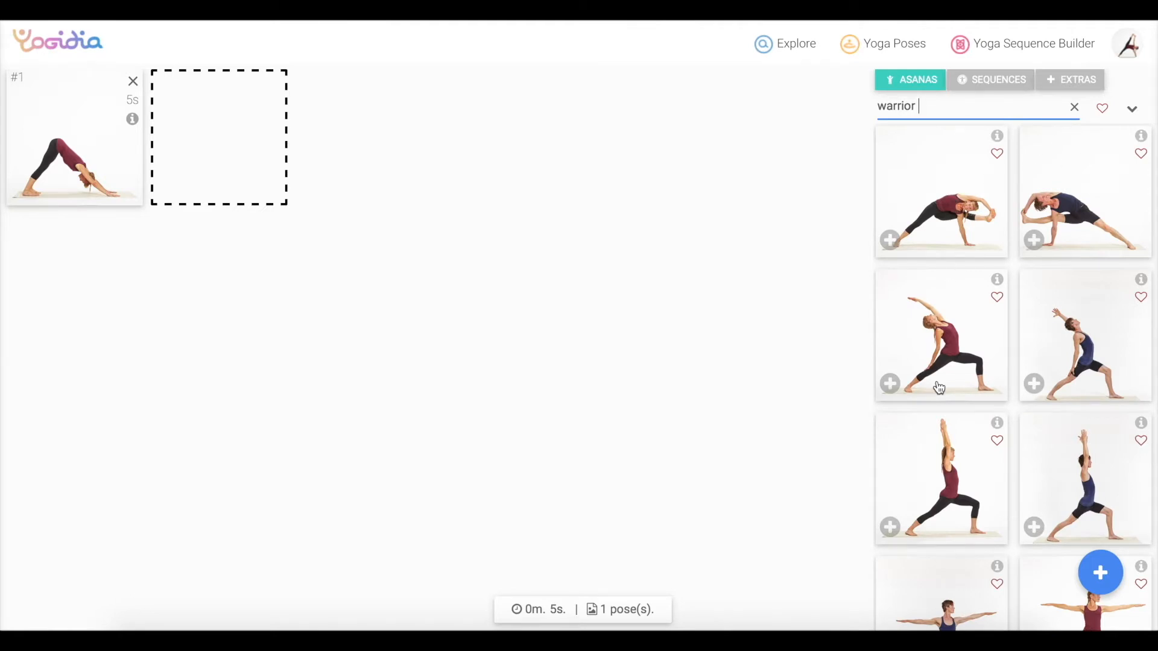
pyautogui.scroll(-2, 939, 388)
pyautogui.moveTo(939, 388); pyautogui.dragTo(233, 142)
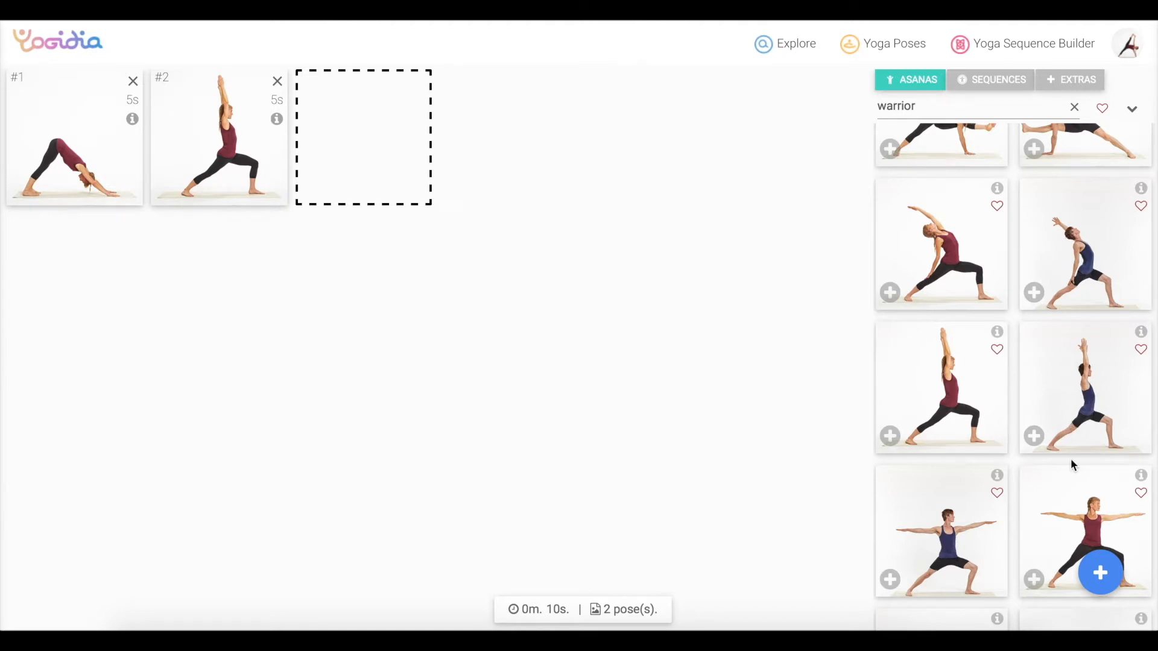
pyautogui.click(1089, 500)
pyautogui.moveTo(1088, 500); pyautogui.dragTo(381, 112)
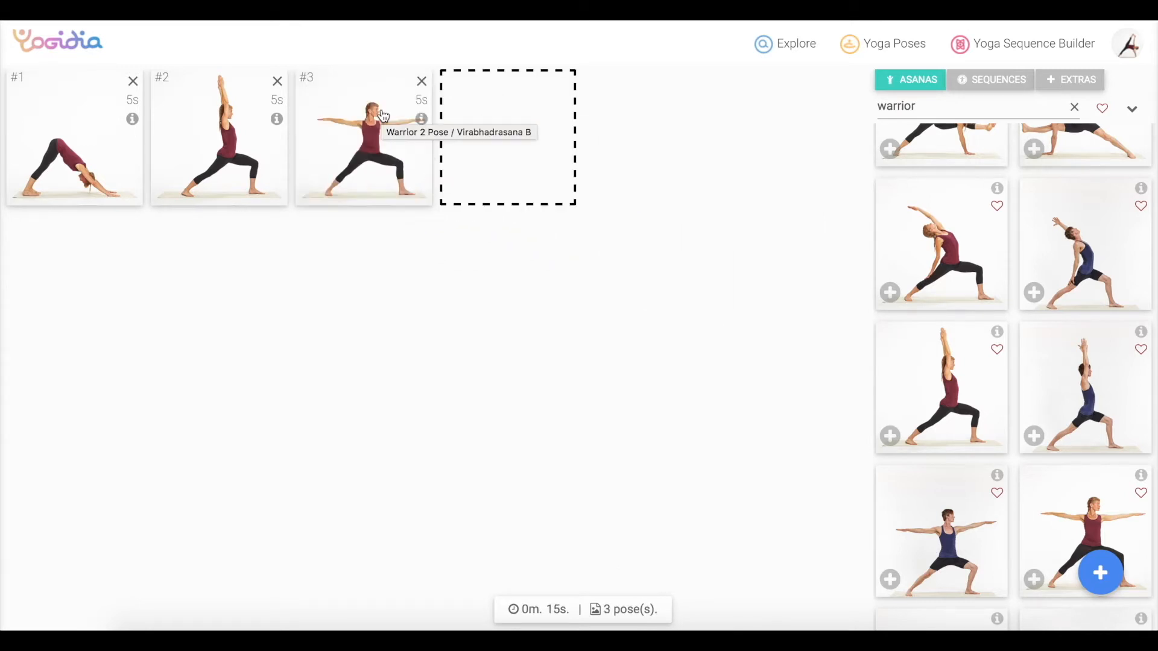
# Clear the asana search and copy the first Downward Facing Dog Pose into the fourth place of the sequence.
pyautogui.click(1074, 106)
pyautogui.click(1026, 106)
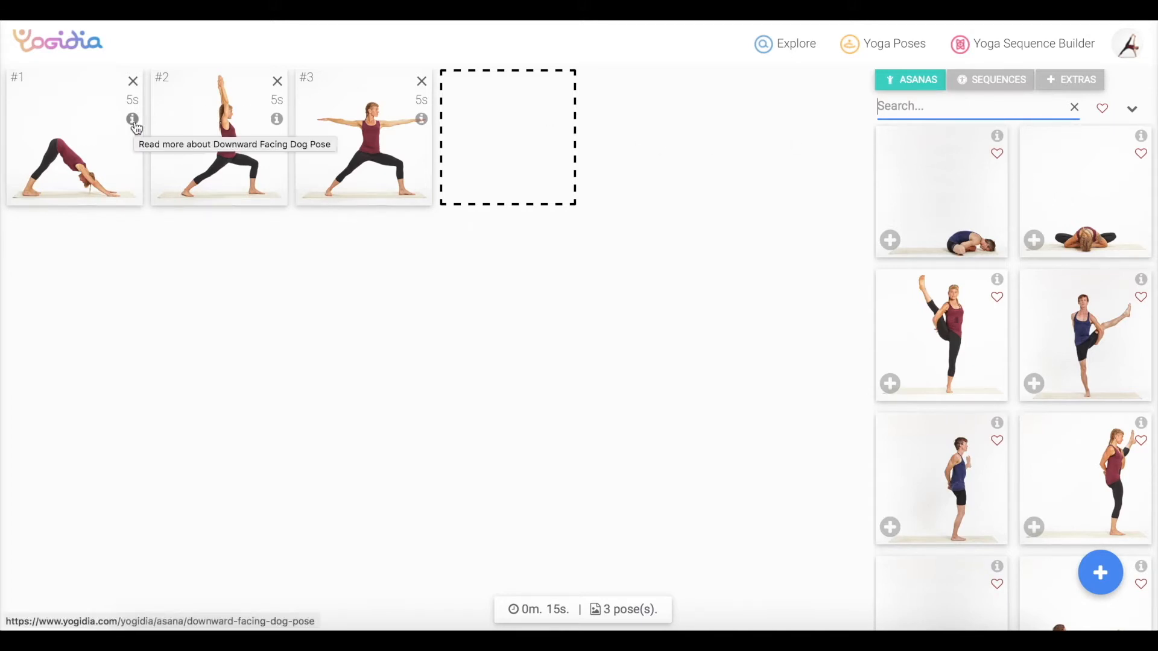
pyautogui.click(85, 129)
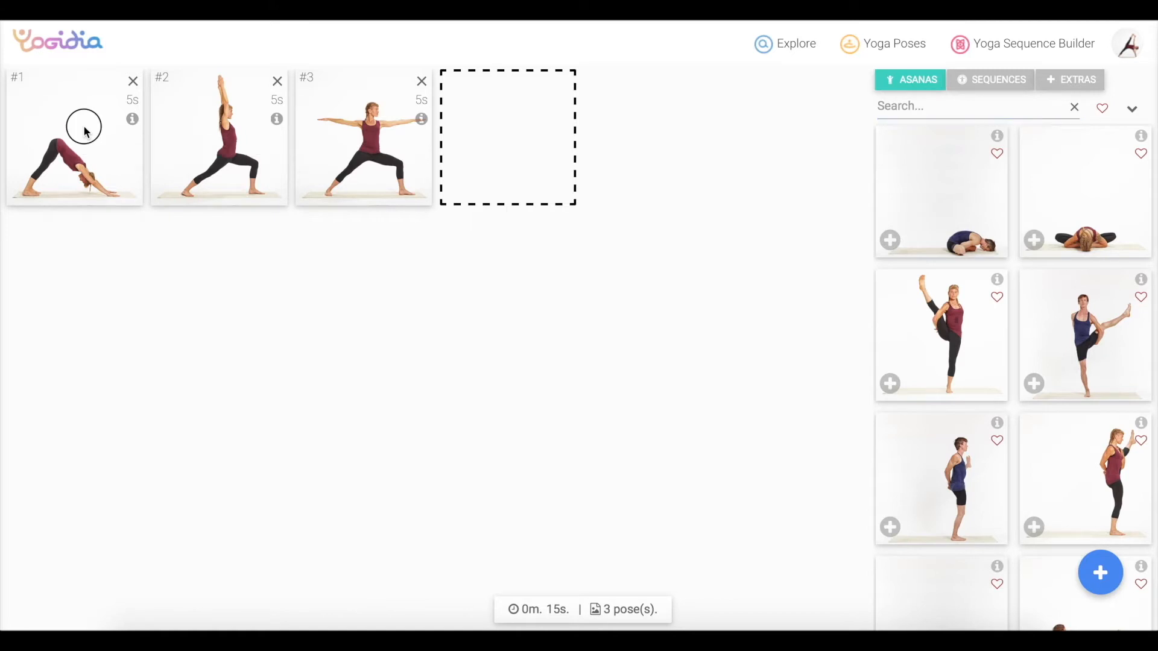
pyautogui.moveTo(85, 132); pyautogui.dragTo(522, 132)
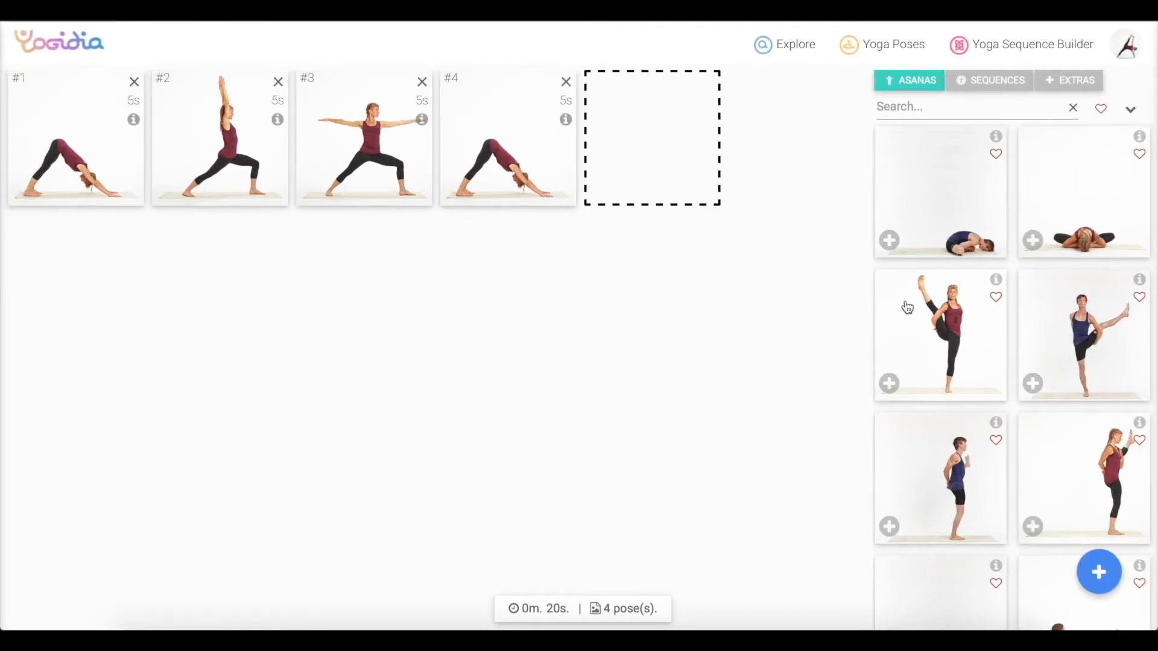
# View the details of the Bird of Paradise Pose in the asana library.
pyautogui.click(996, 281)
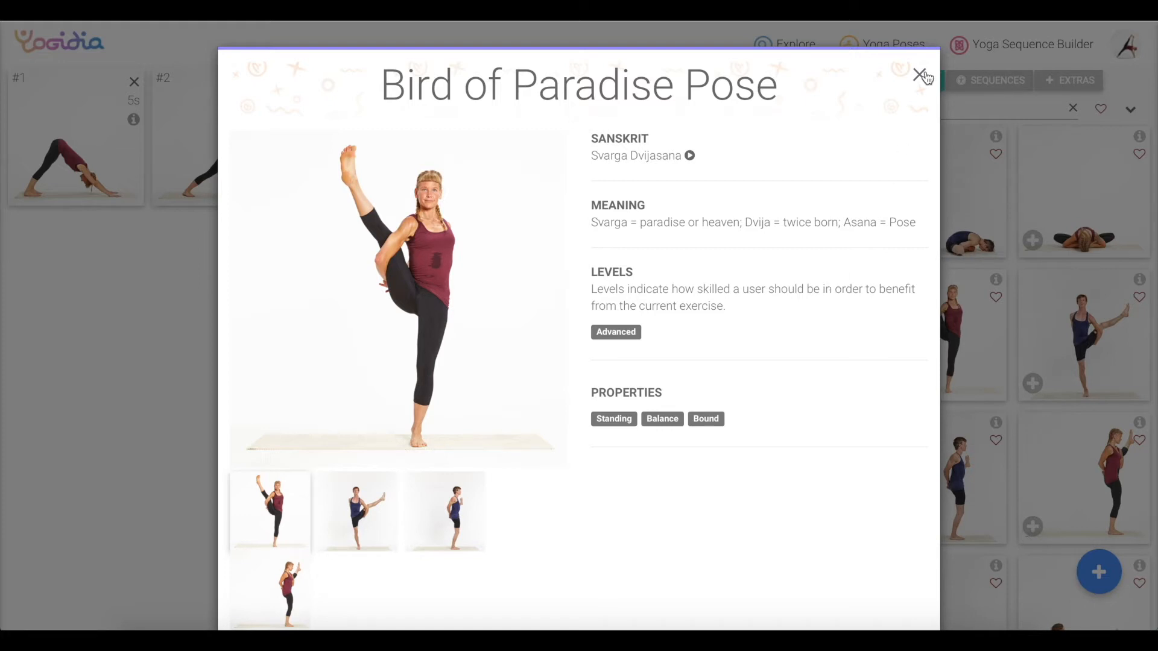
pyautogui.click(920, 75)
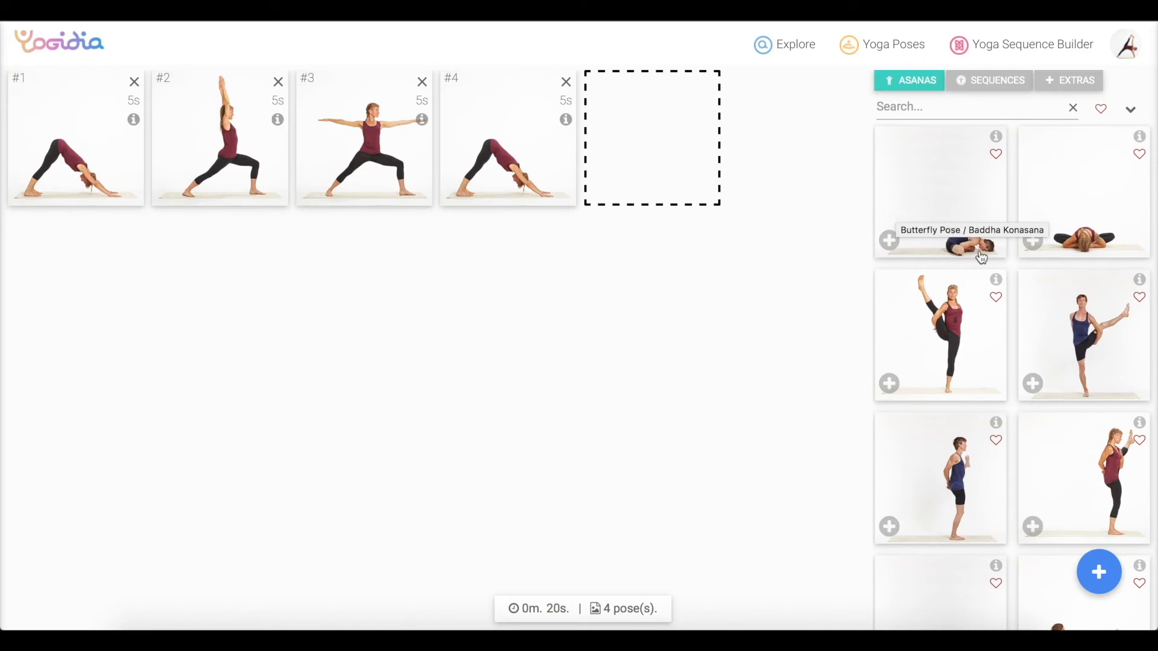
# Mark the Bird of Paradise Pose as a favourite and check it in the favourites-only list.
pyautogui.click(996, 298)
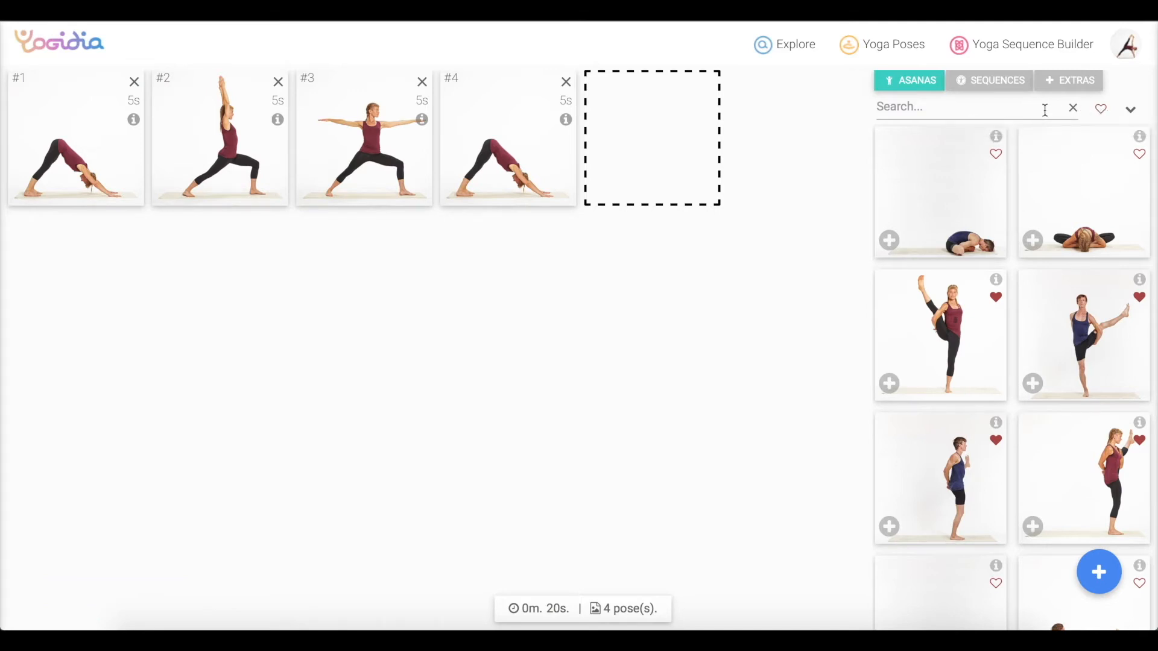
pyautogui.click(1101, 109)
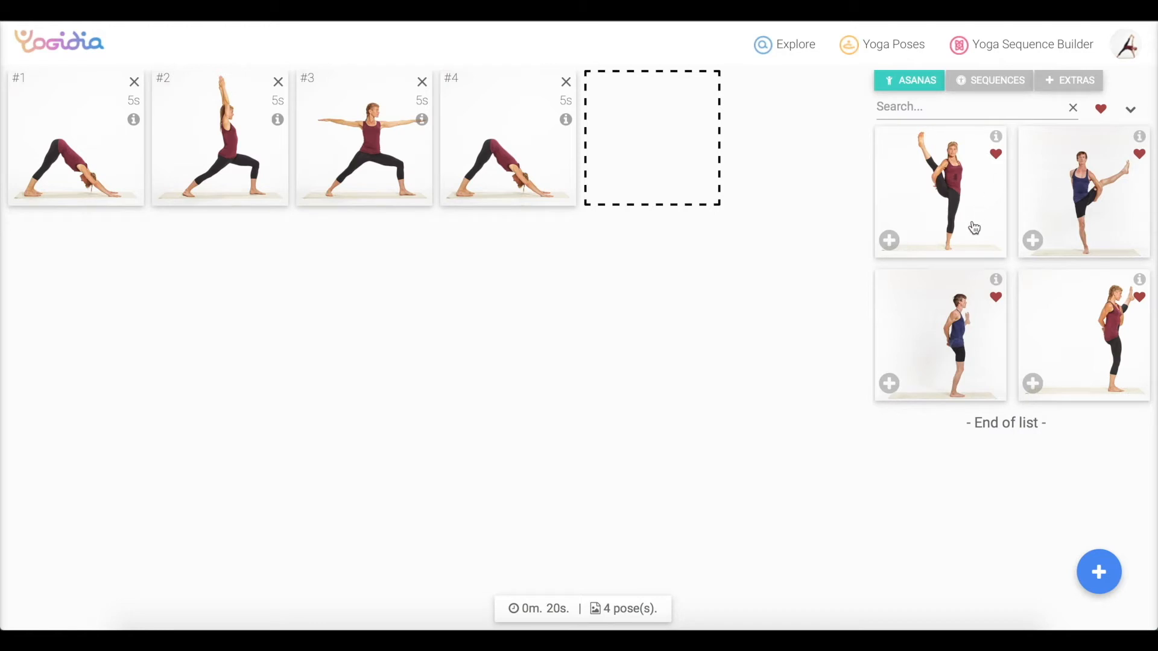
pyautogui.click(1102, 111)
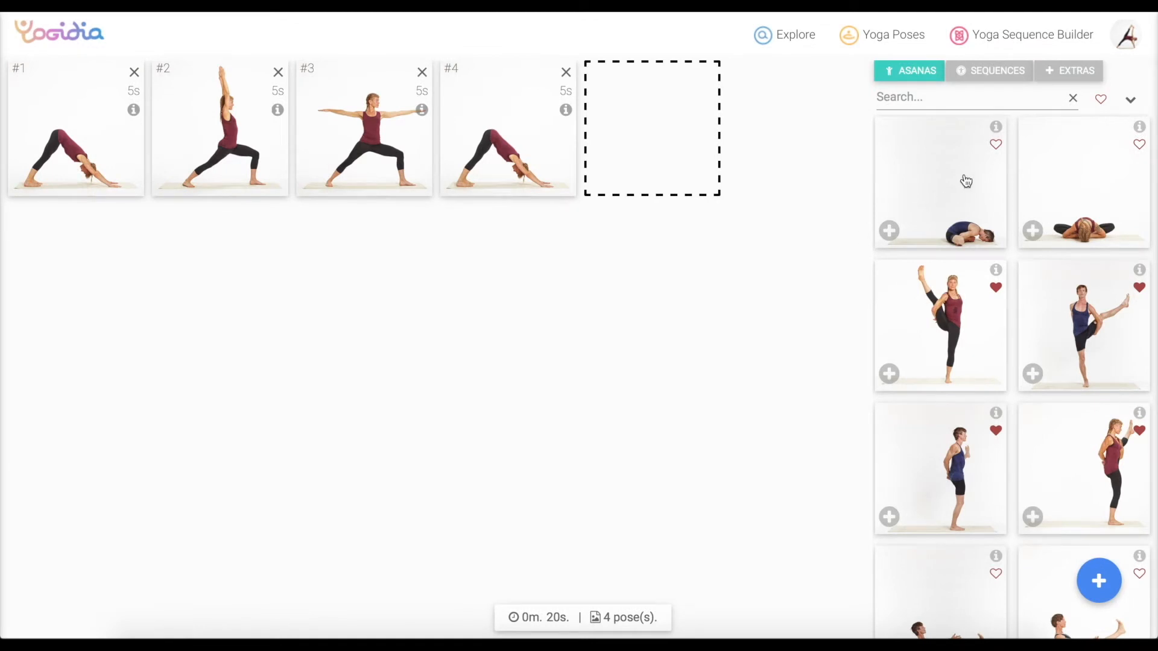
# Add a repeat element after the fourth pose that repeats from pose 2 on the opposite side.
pyautogui.click(1063, 80)
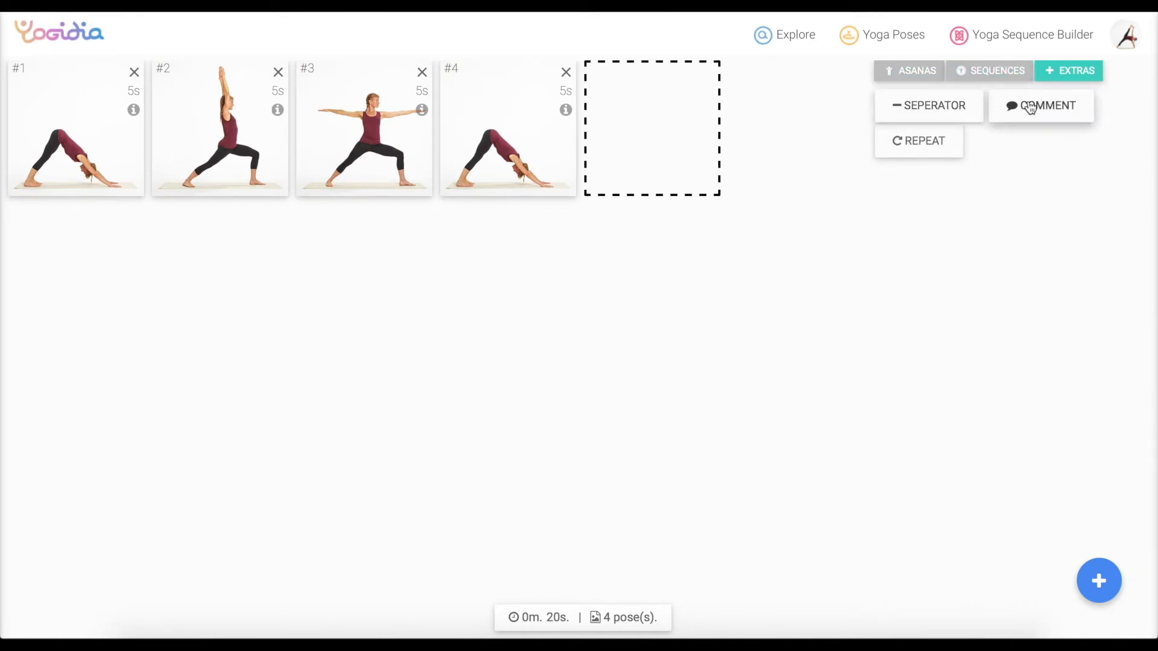
pyautogui.moveTo(929, 154); pyautogui.dragTo(641, 107)
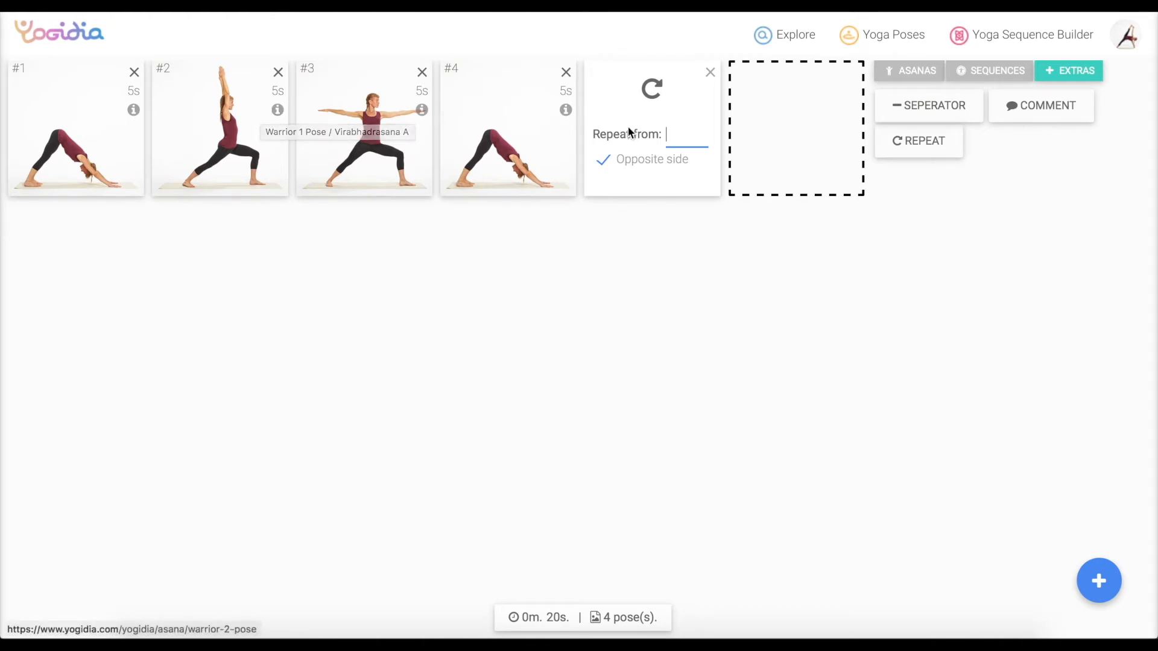
pyautogui.write('2')
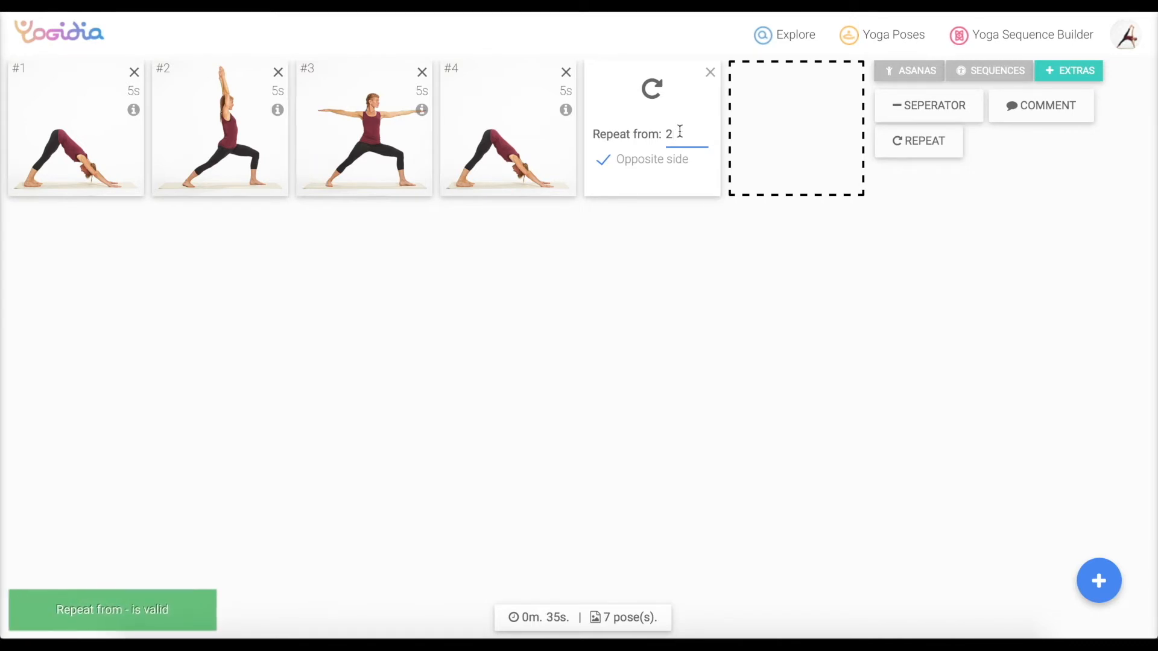
# Add a comment element after the repeat with the text "Rest".
pyautogui.click(1012, 107)
pyautogui.moveTo(1012, 107); pyautogui.dragTo(764, 84)
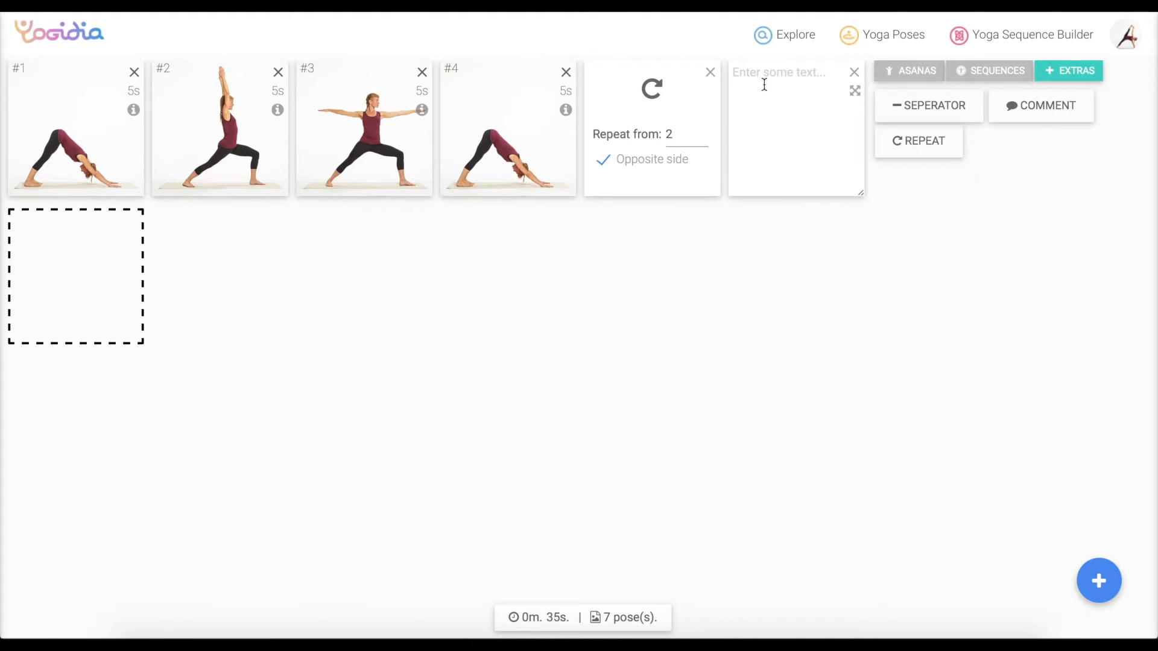
pyautogui.click(763, 85)
pyautogui.write('Rest')
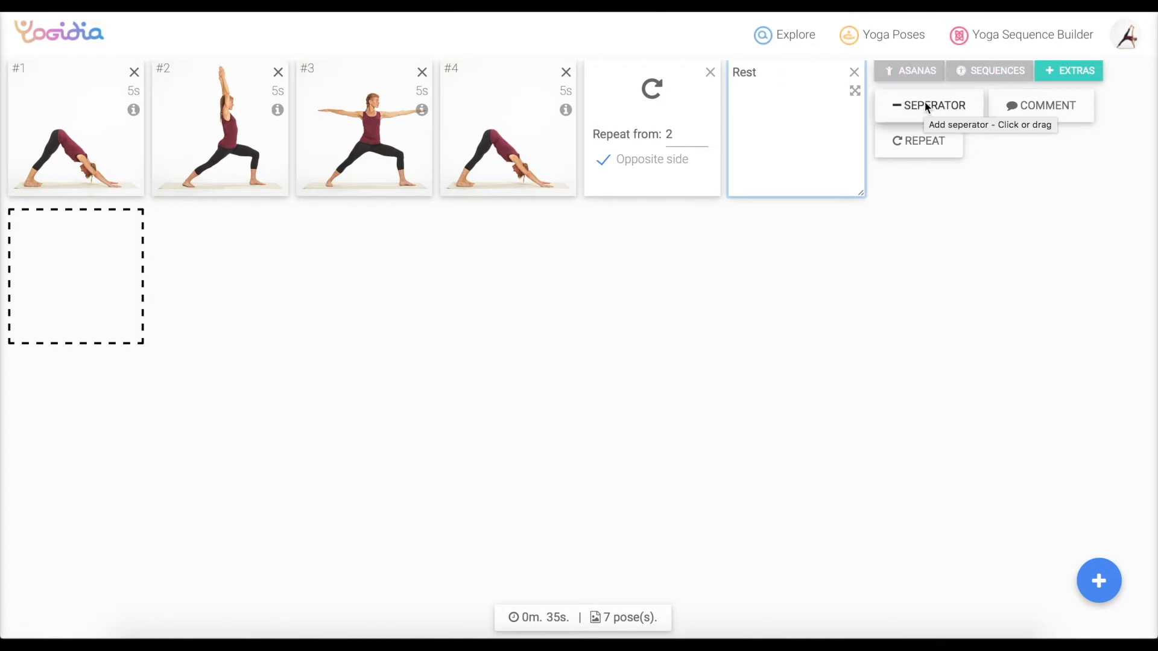
# Add a separator below the first row of the sequence and name the new part "Part 2".
pyautogui.moveTo(925, 106); pyautogui.dragTo(47, 276)
pyautogui.click(35, 373)
pyautogui.write('Part 2')
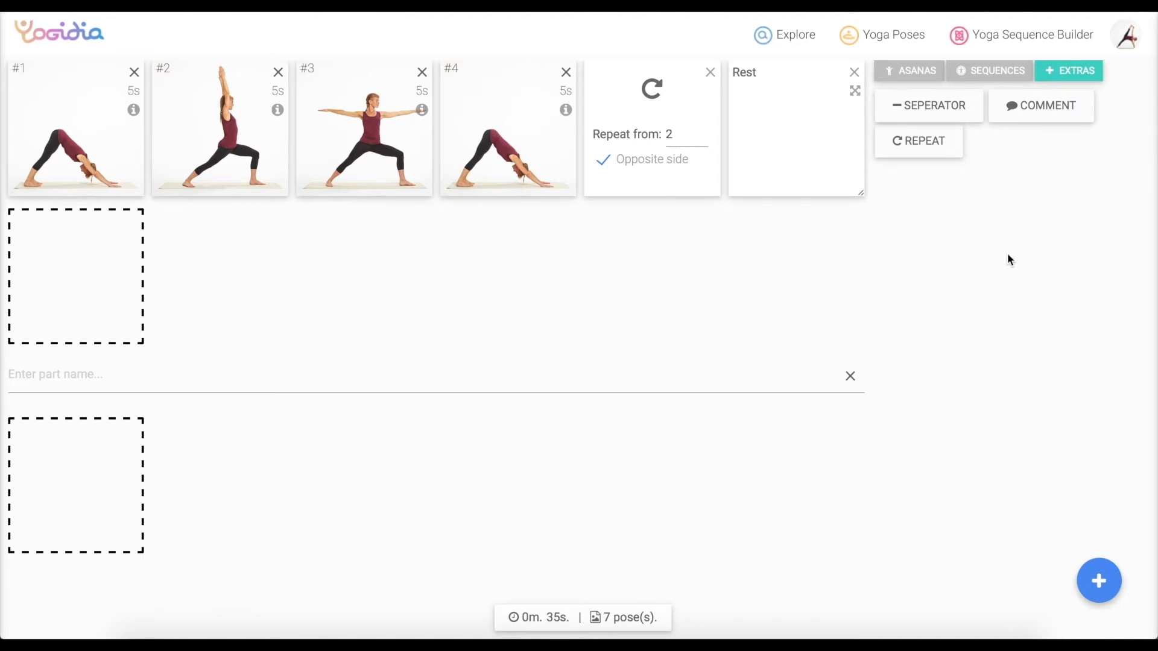
# Search the ready-made sequences for "sun" and add "Sun Salutation 1- Slow Flow" below the separator.
pyautogui.click(987, 76)
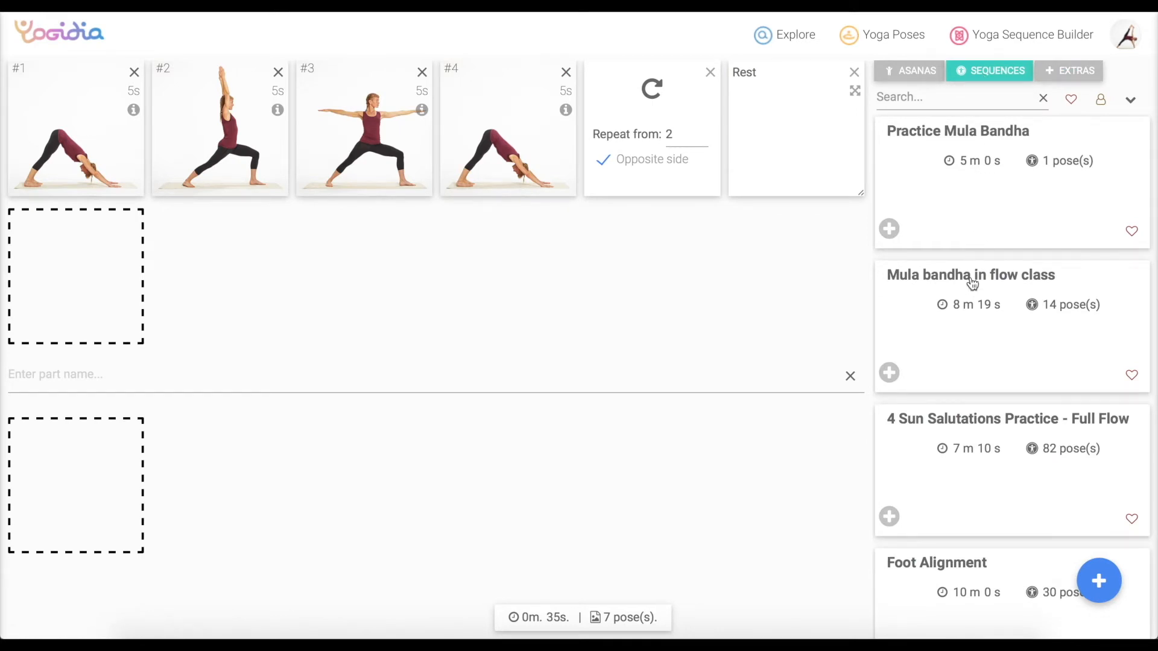
pyautogui.click(922, 100)
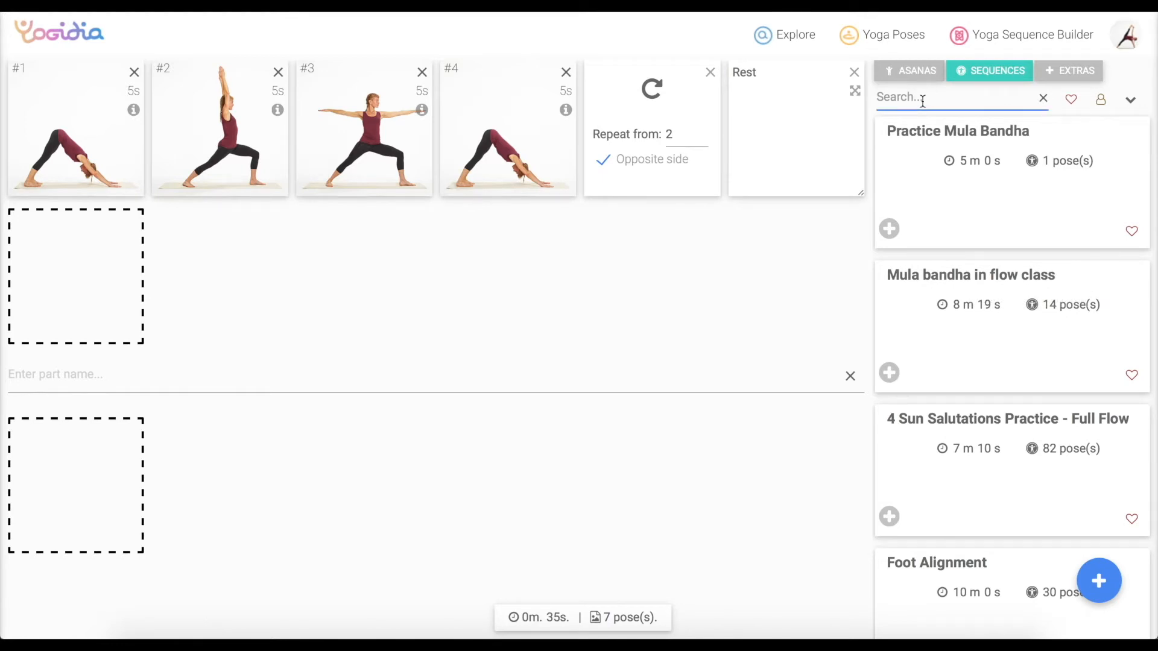
pyautogui.write('sun')
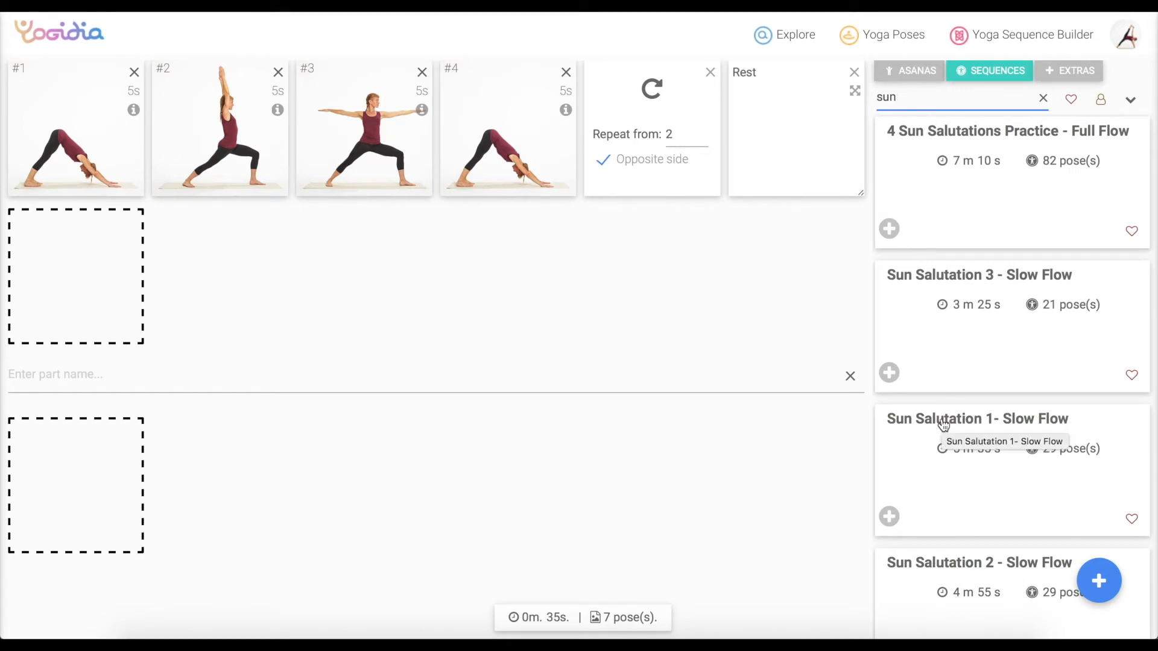
pyautogui.moveTo(943, 426); pyautogui.dragTo(80, 443)
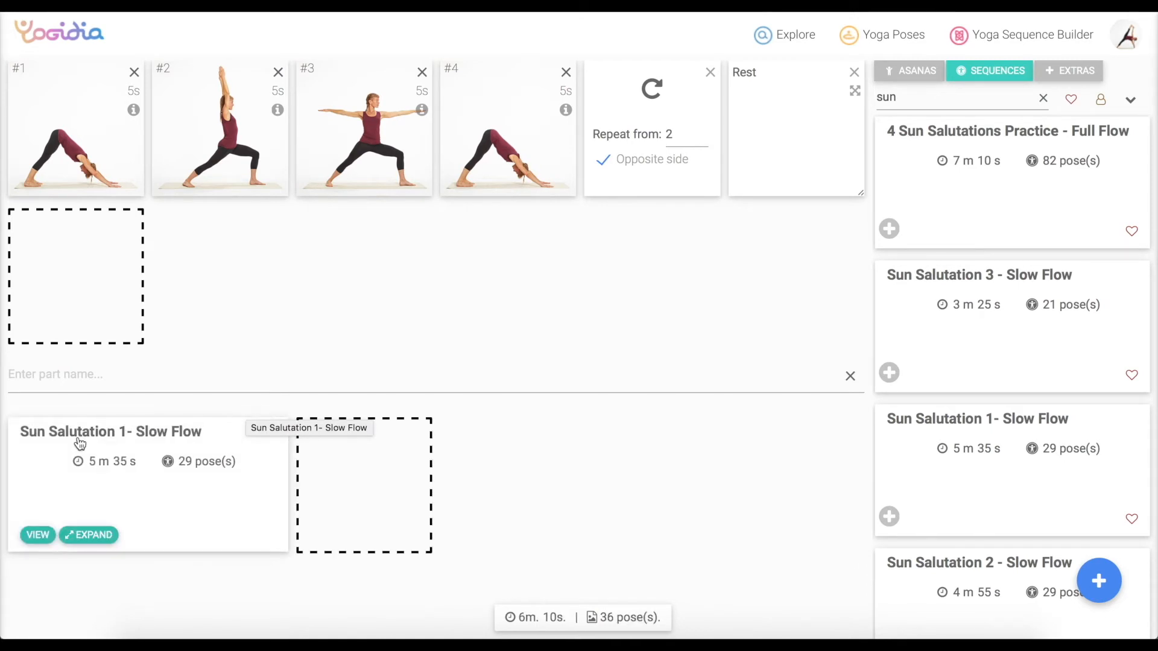
# View the poses contained in the added "Sun Salutation 1- Slow Flow" sequence.
pyautogui.click(38, 534)
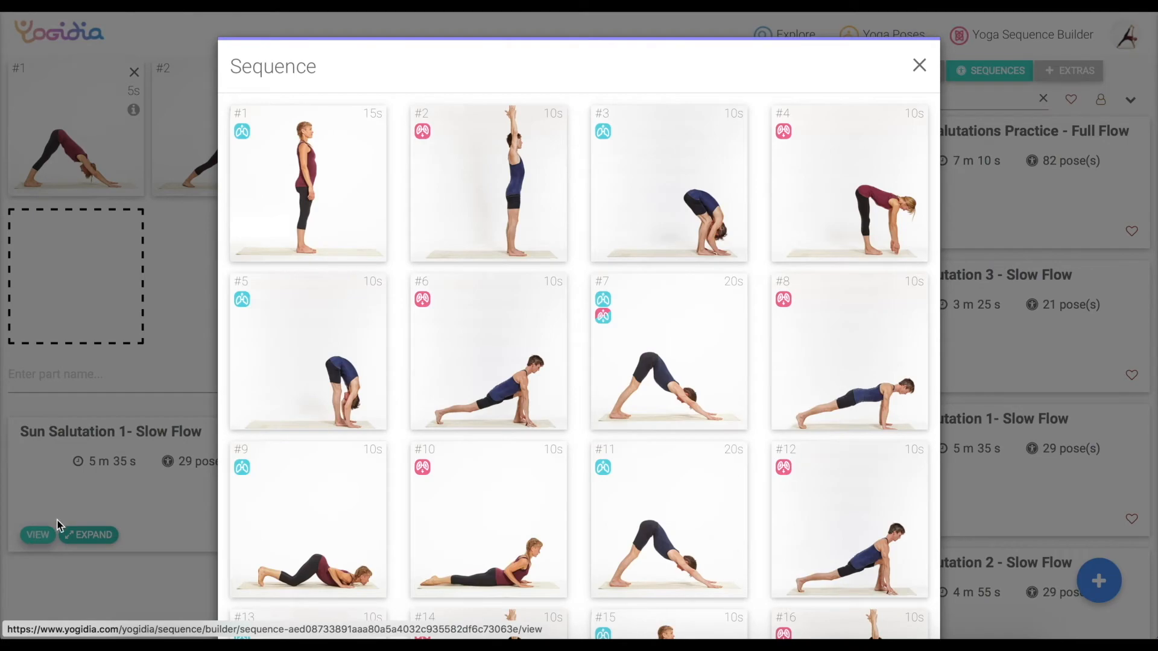
pyautogui.click(1029, 142)
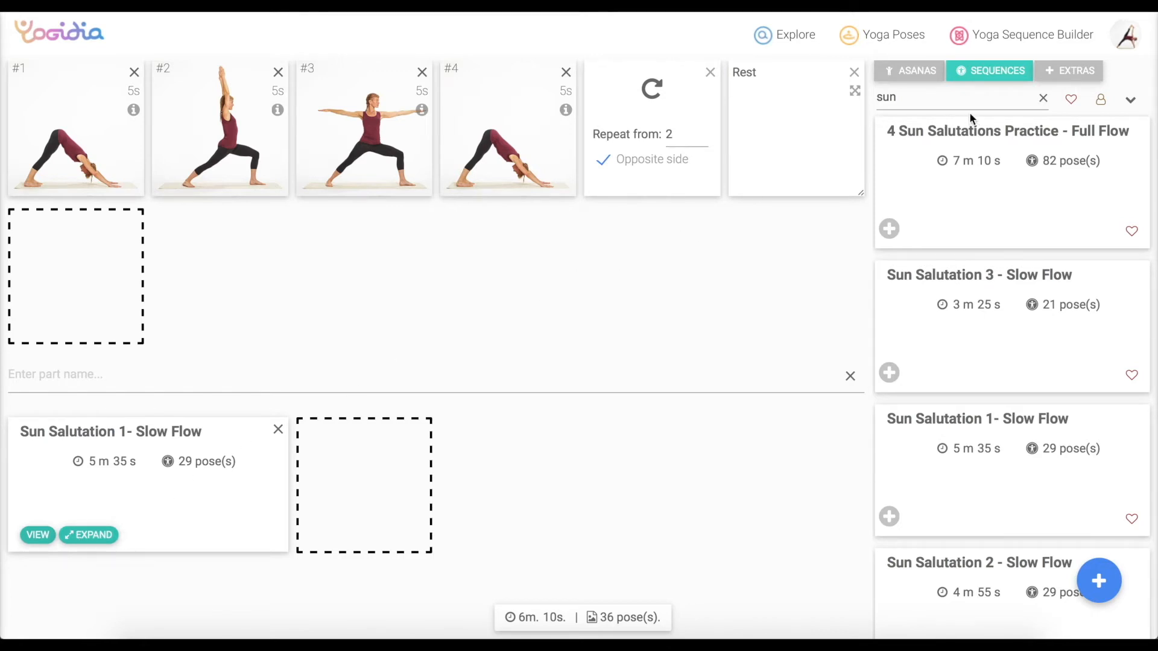
# Clear the sequence search and check the list limited to own sequences before removing that filter.
pyautogui.click(1042, 98)
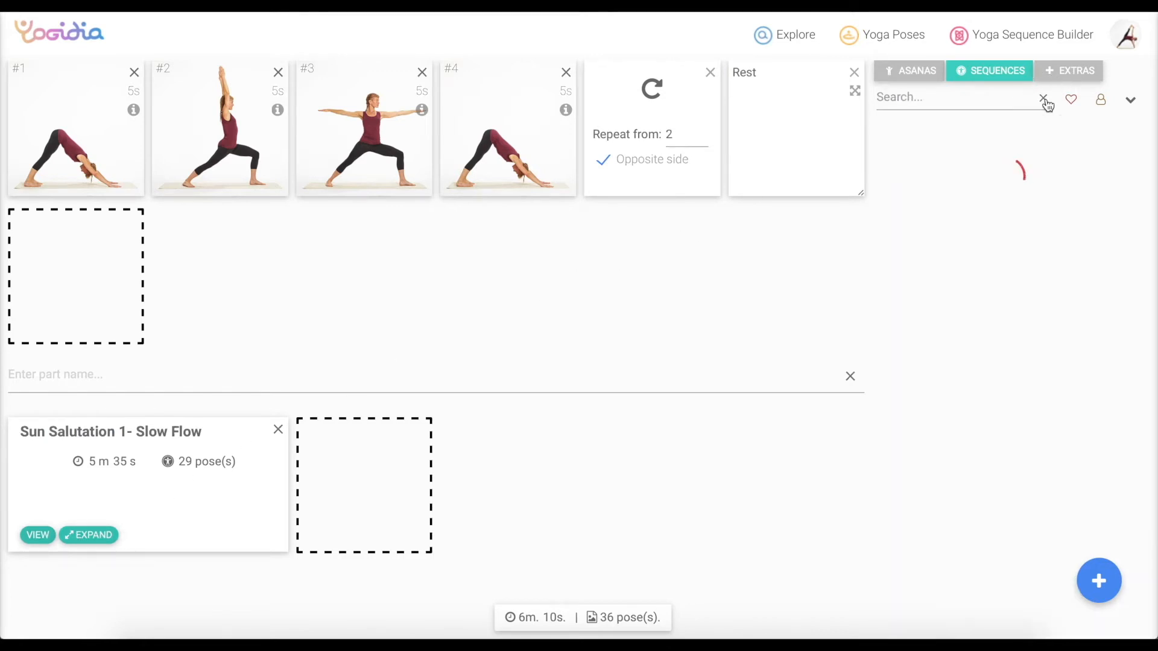
pyautogui.click(1101, 104)
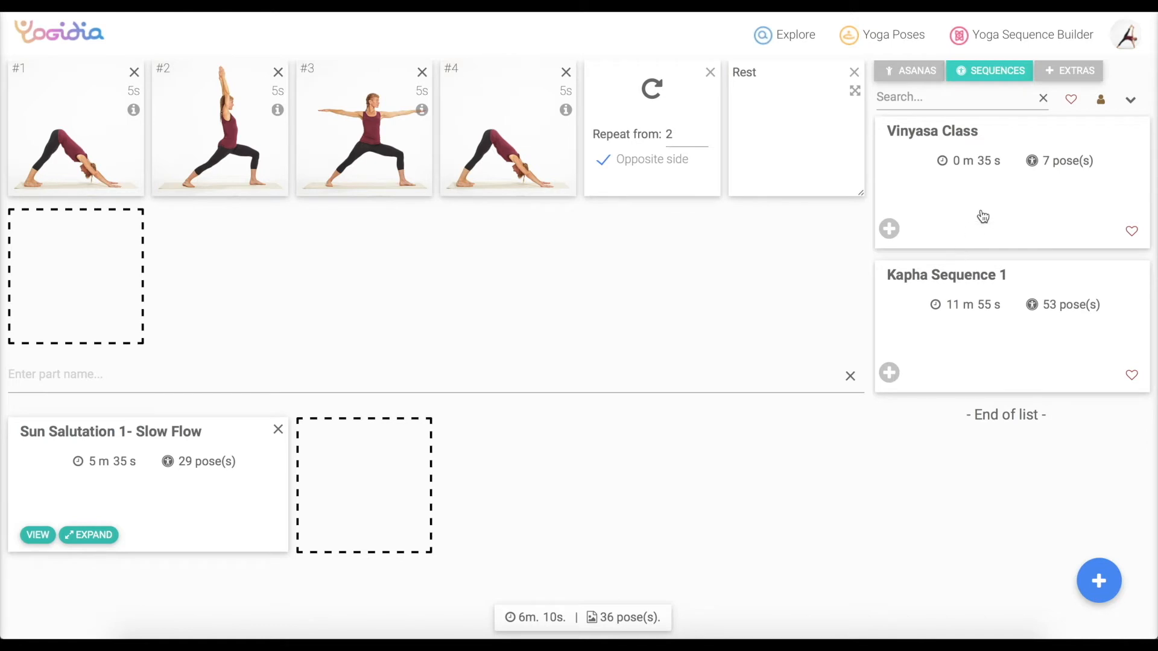
pyautogui.click(1044, 100)
pyautogui.click(1103, 103)
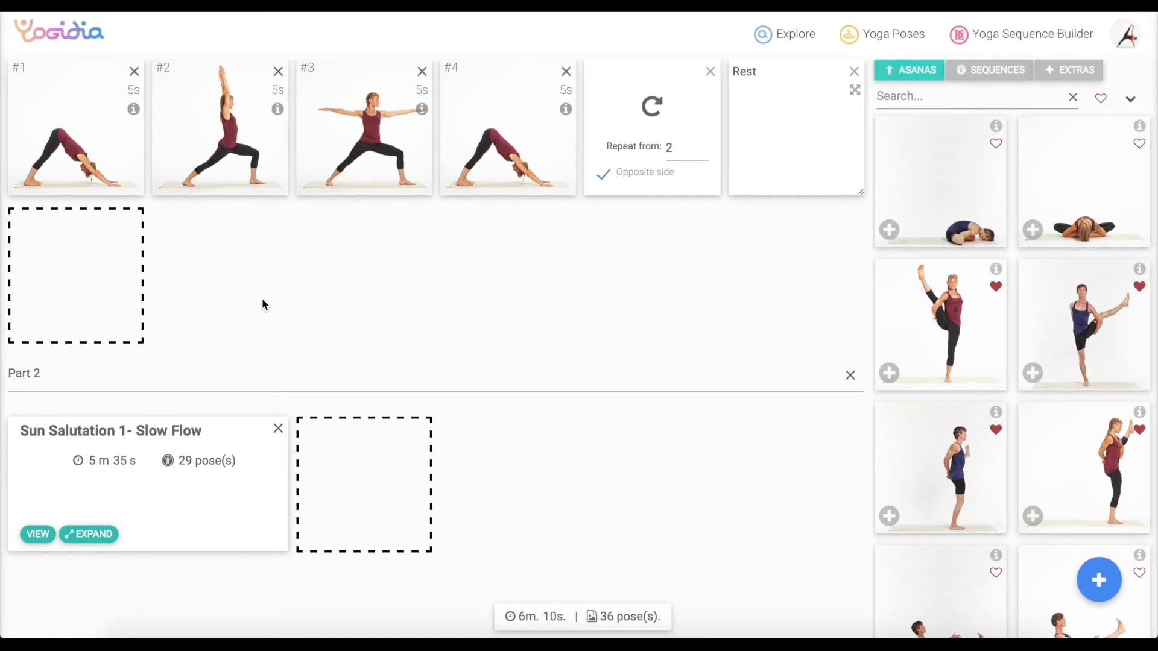
# Add the "Inhale" and "Breathe out" breathing instructions to the first Downward Facing Dog Pose in the sequence.
pyautogui.click(91, 156)
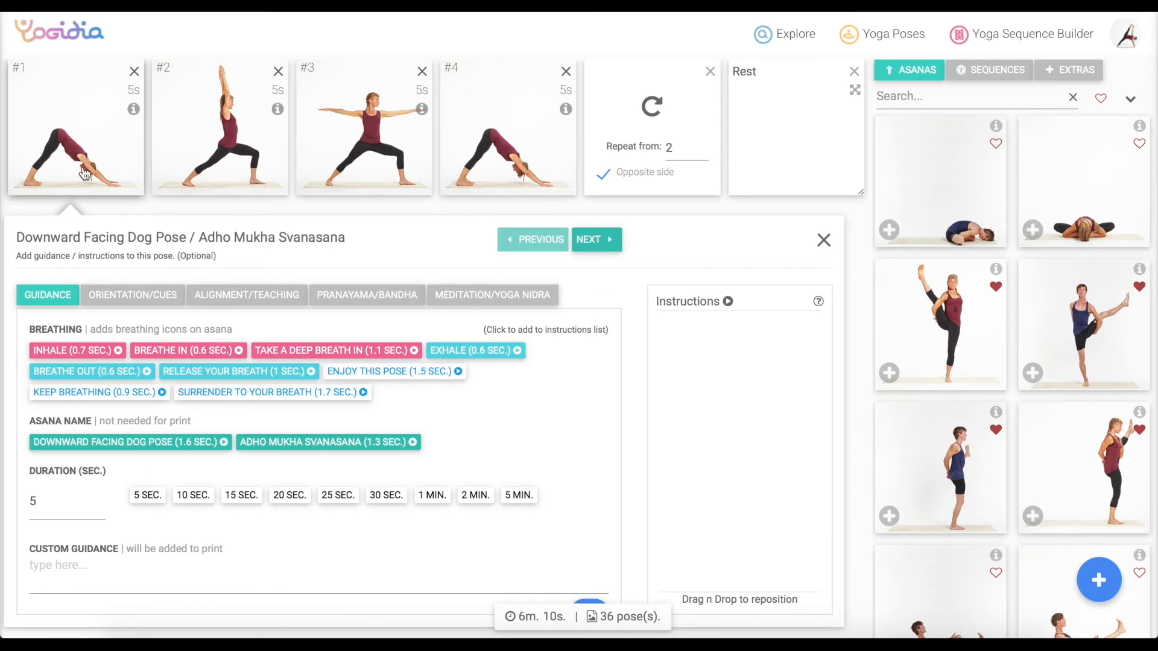
pyautogui.click(60, 352)
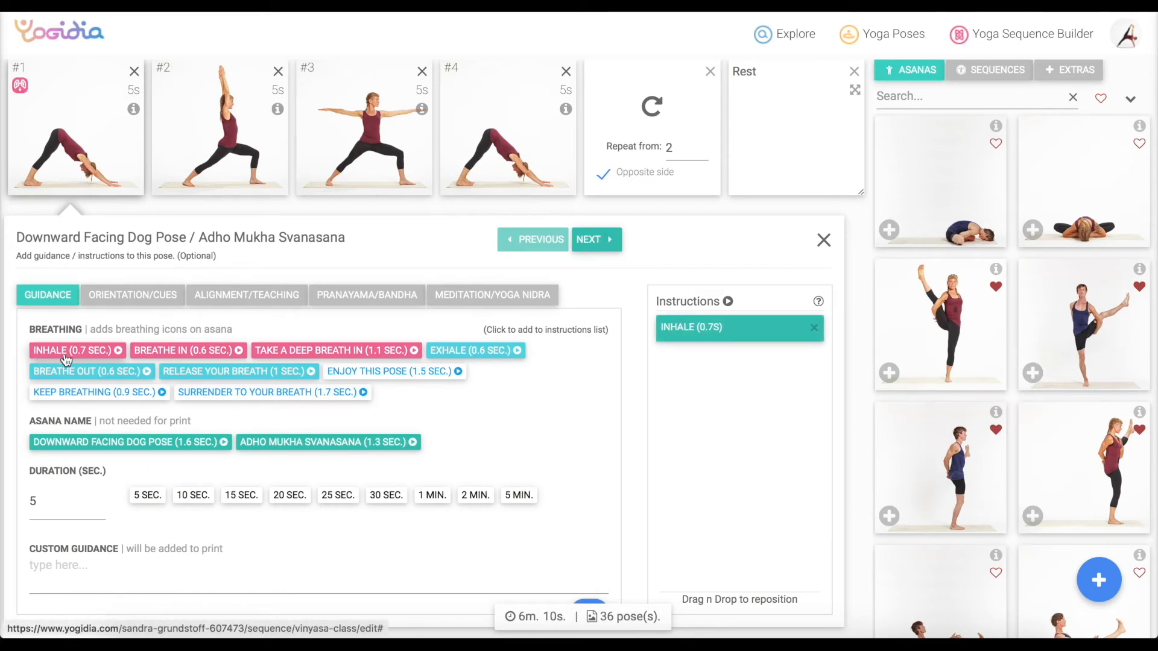
pyautogui.click(78, 372)
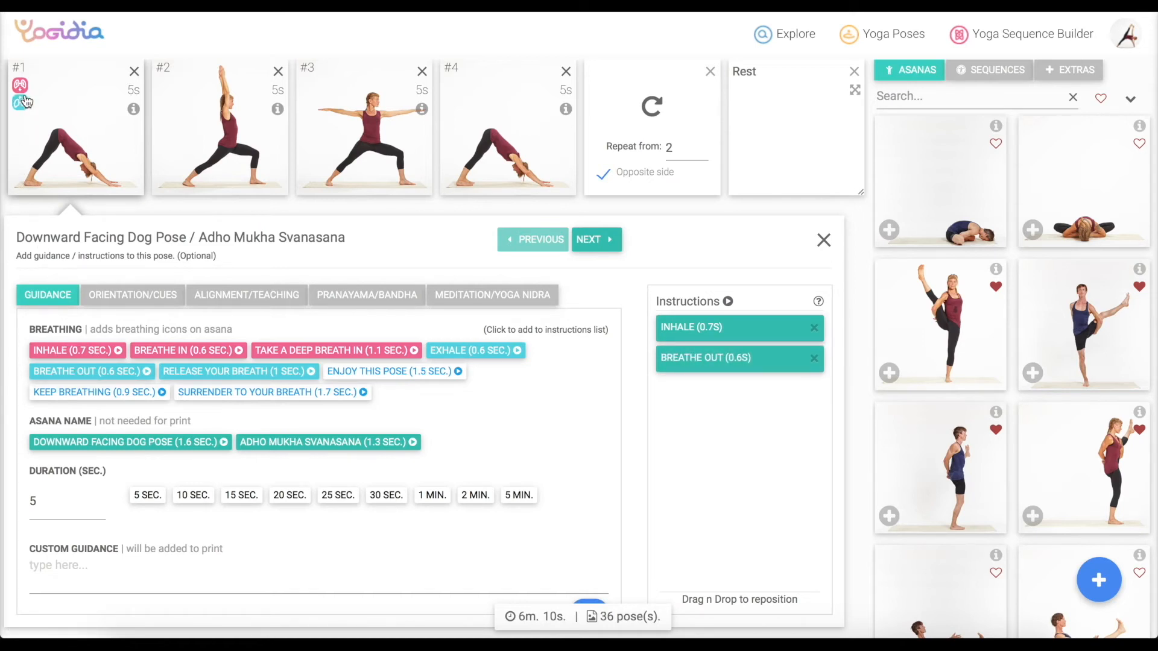
pyautogui.moveTo(26, 101)
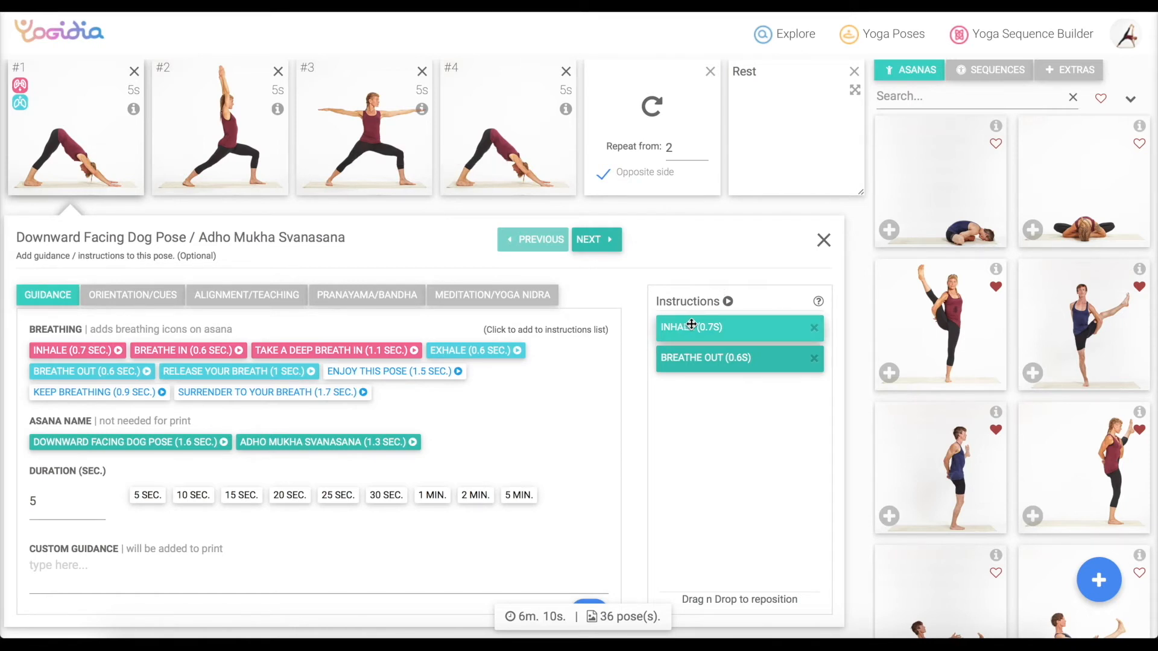
# Move the "Inhale" instruction below "Breathe out" and set the pose's duration to 15 seconds.
pyautogui.moveTo(691, 324); pyautogui.dragTo(700, 365)
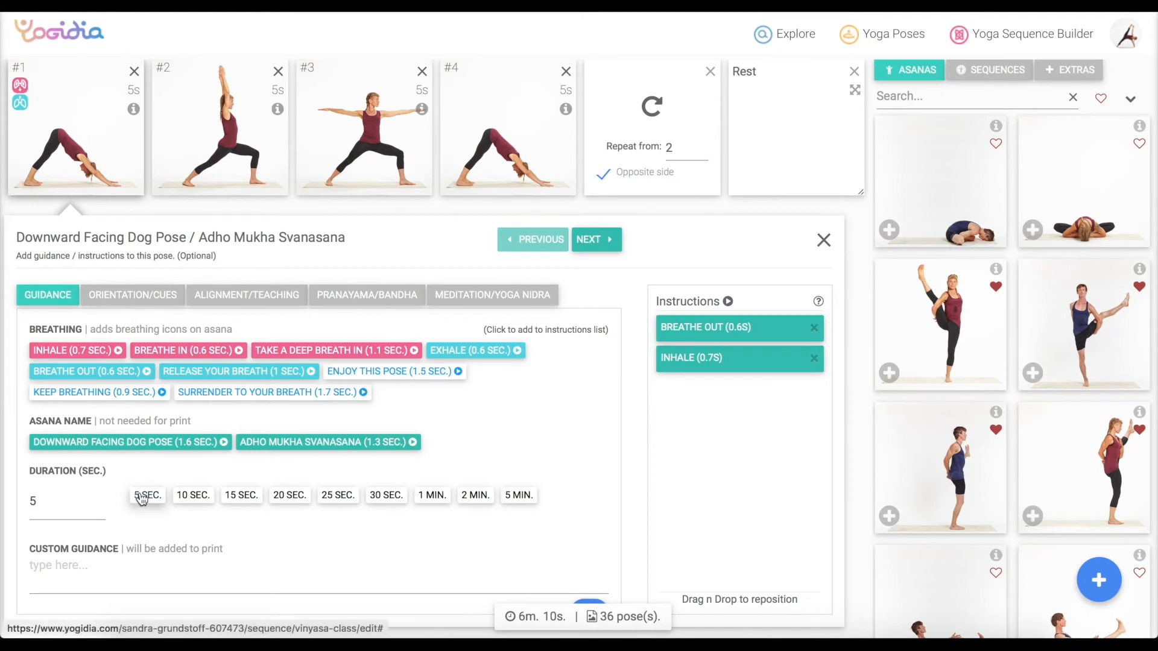
pyautogui.click(245, 496)
pyautogui.click(90, 587)
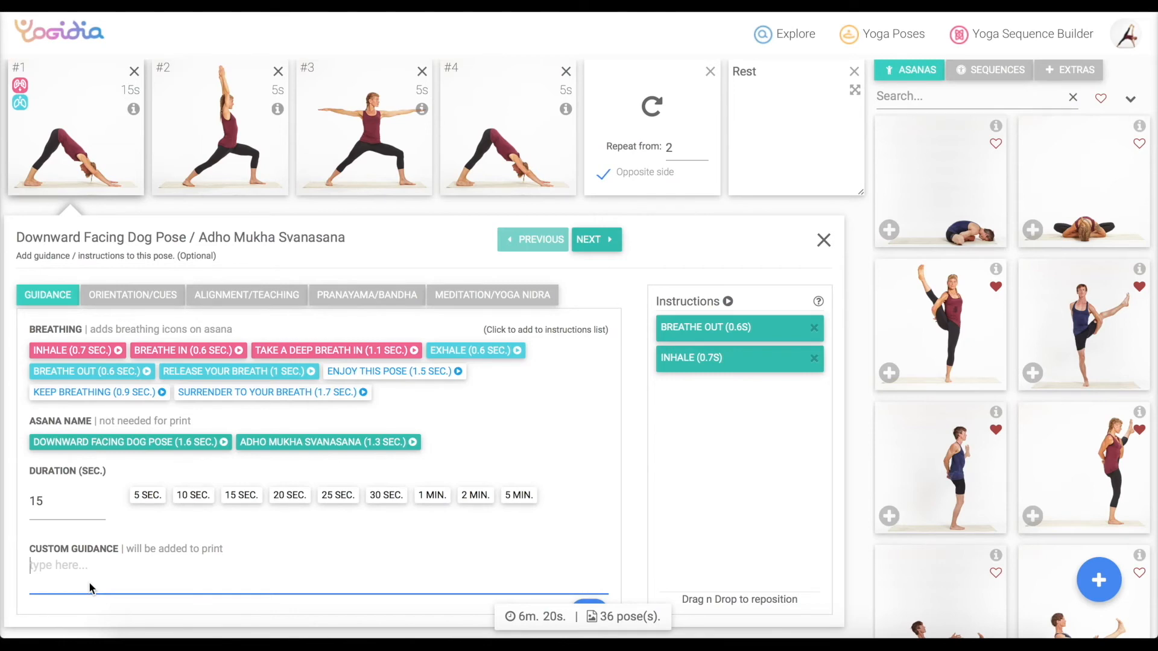
# Look through the orientation, alignment, pranayama/bandha and meditation instructions, check the Warrior 1 Pose guidance and close the guidance editor.
pyautogui.click(140, 297)
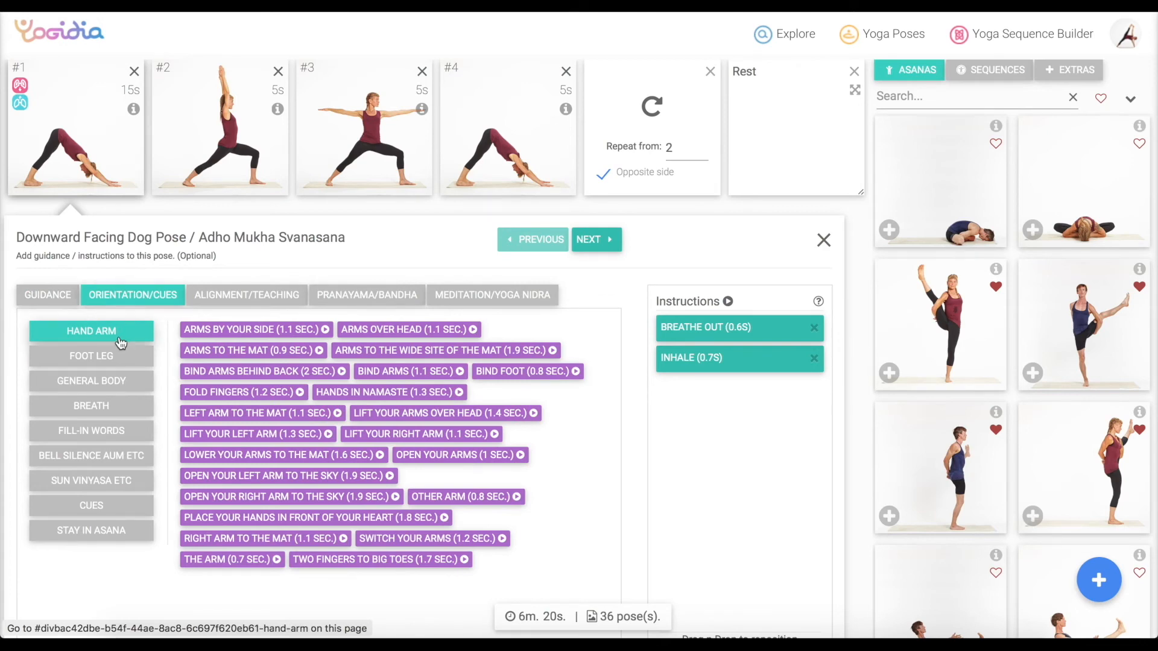
pyautogui.click(223, 301)
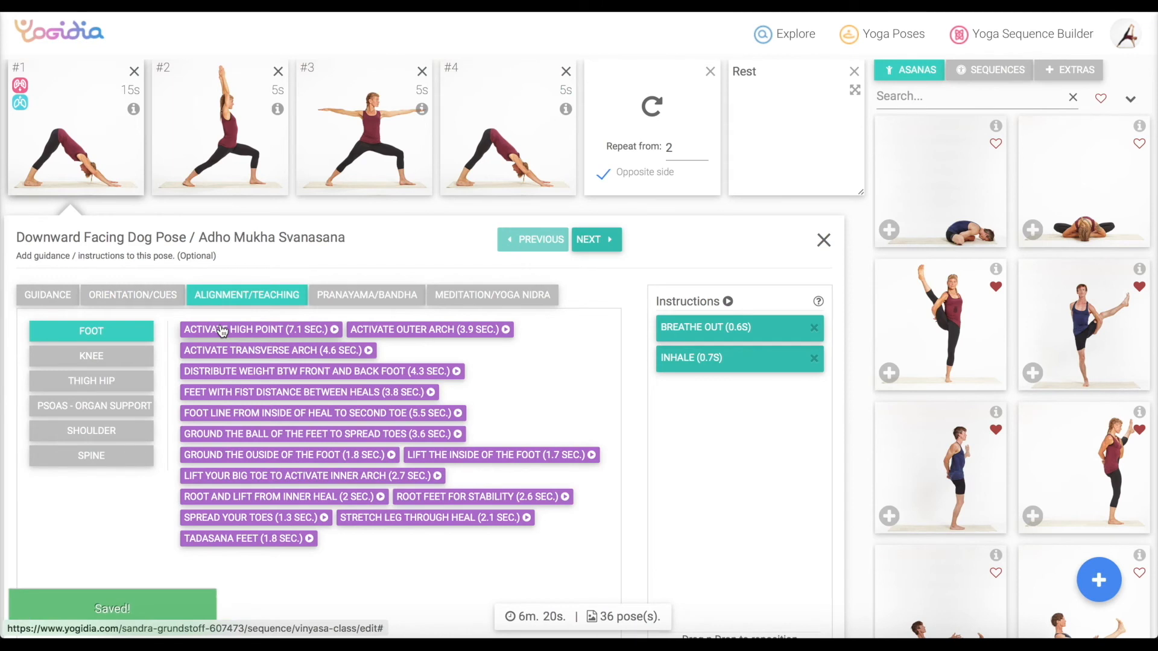
pyautogui.click(367, 295)
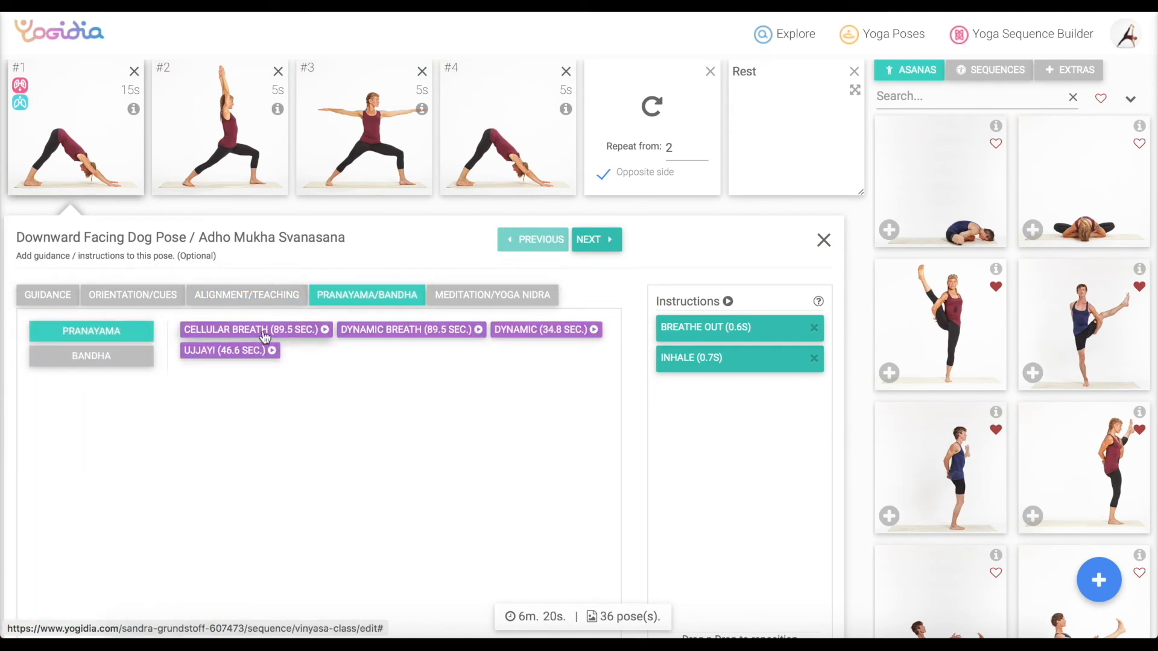
pyautogui.click(94, 358)
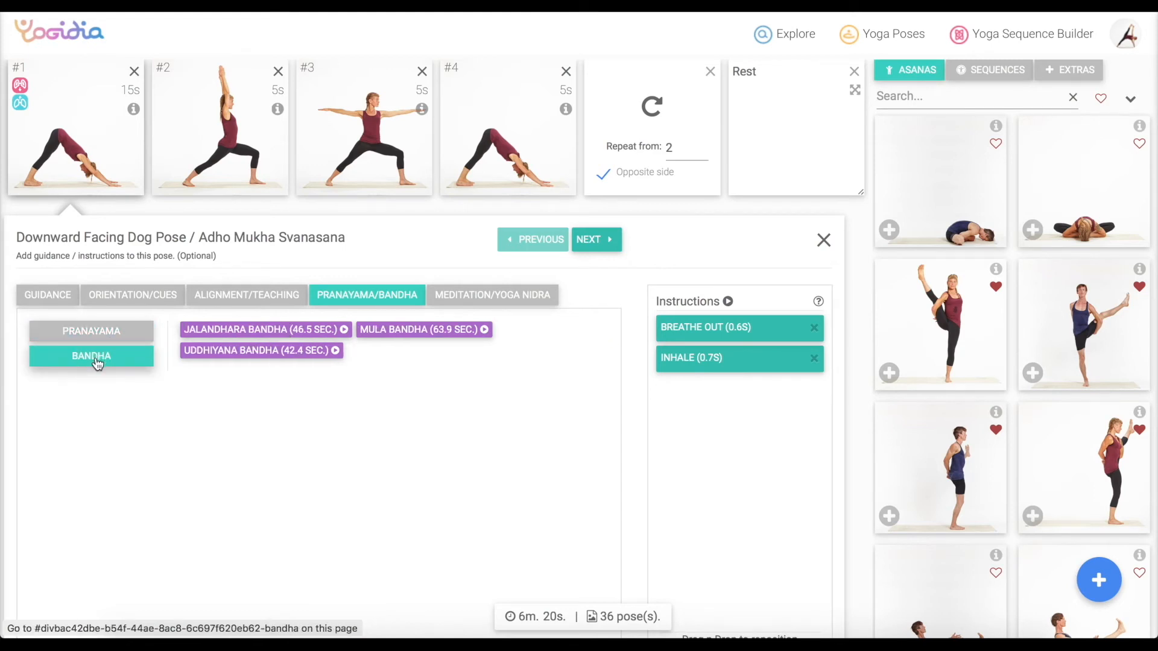
pyautogui.click(452, 303)
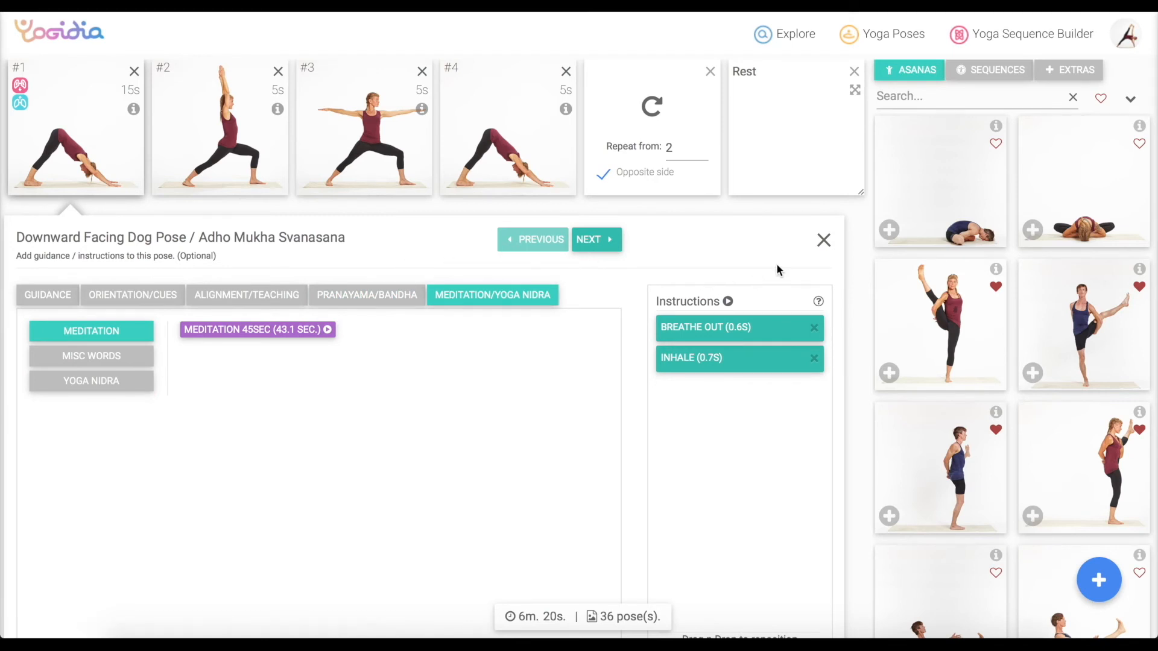
pyautogui.click(601, 243)
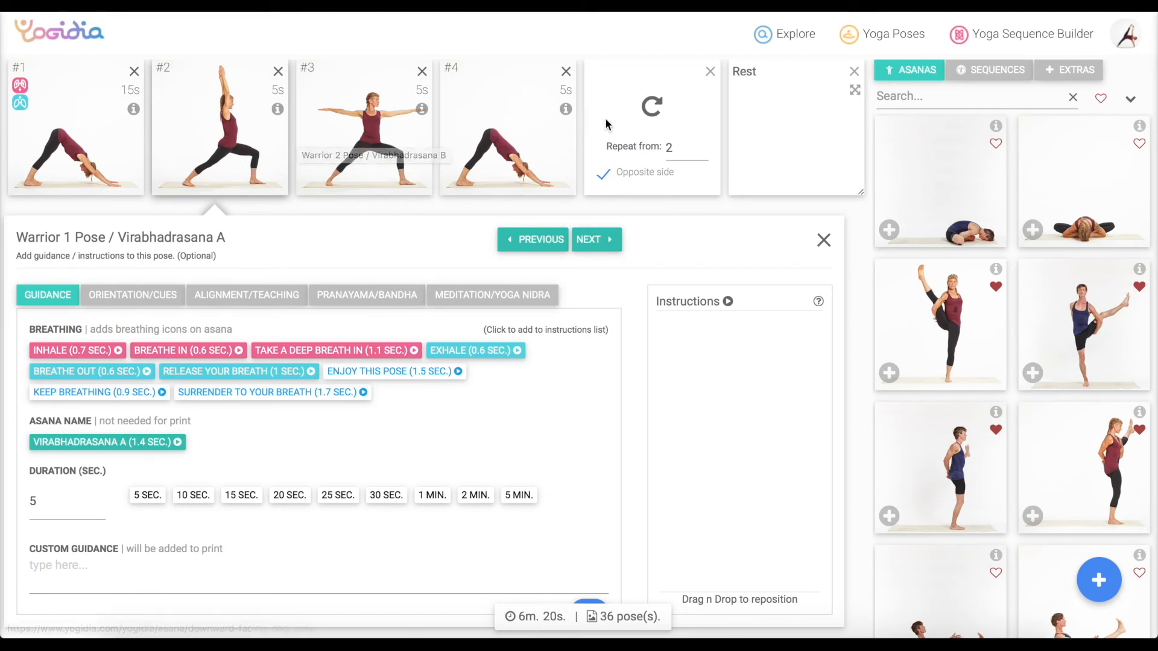
pyautogui.click(824, 241)
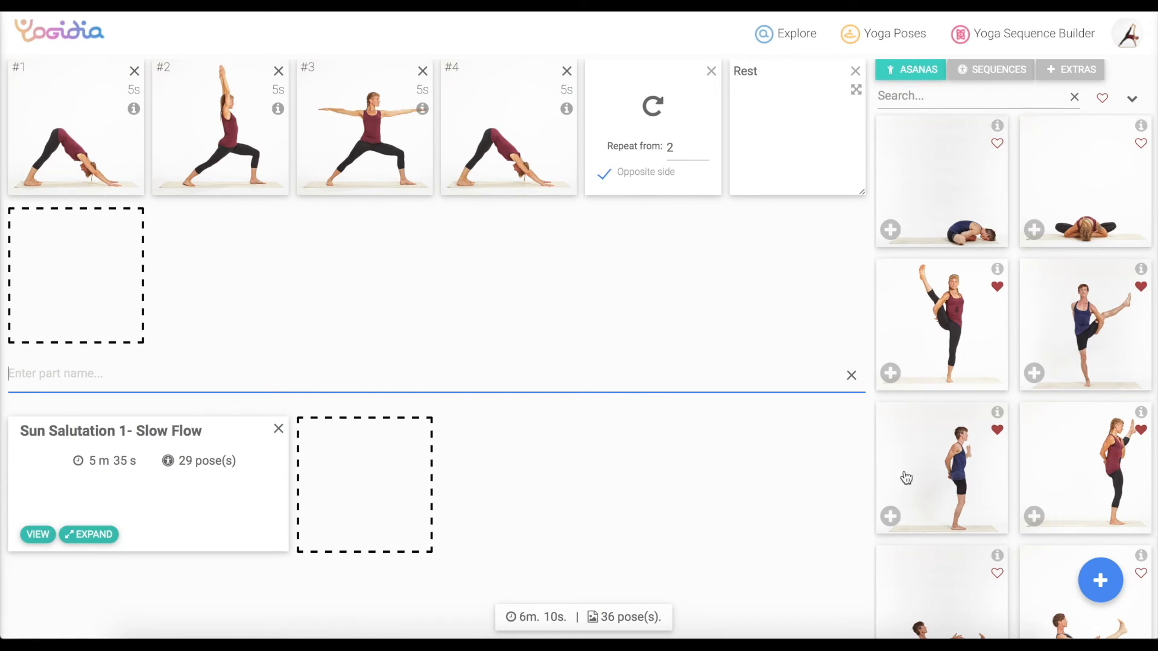
# Close the sequence builder and publish "Vinyasa Class" by sharing it from the list of own sequences.
pyautogui.moveTo(1094, 567)
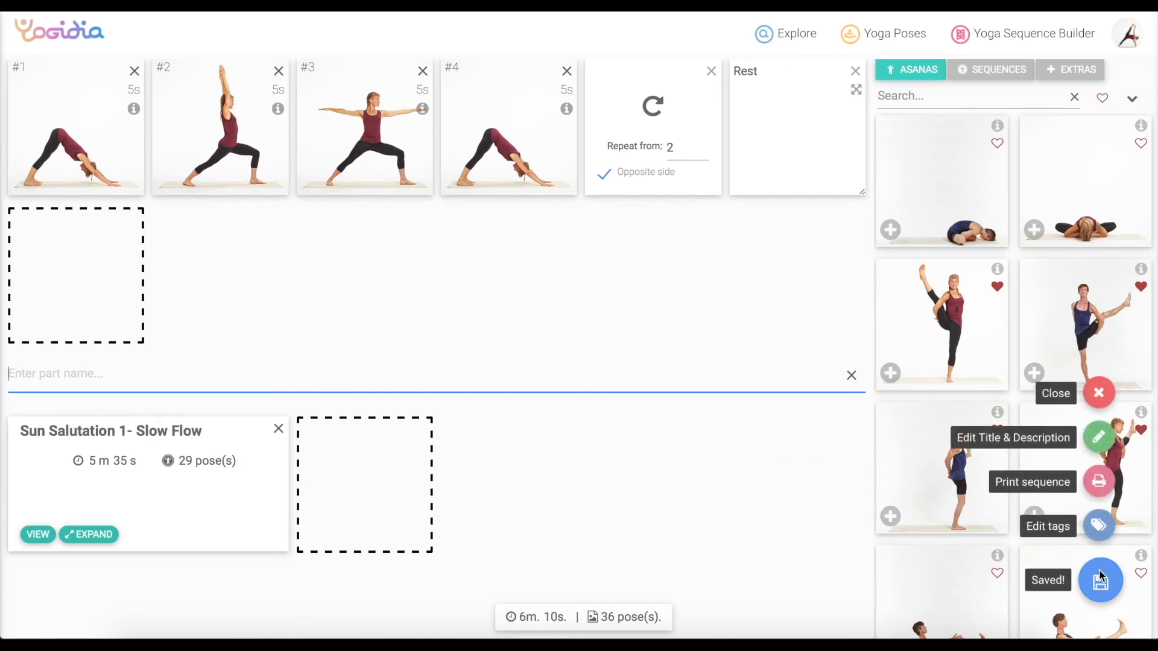
pyautogui.click(1101, 392)
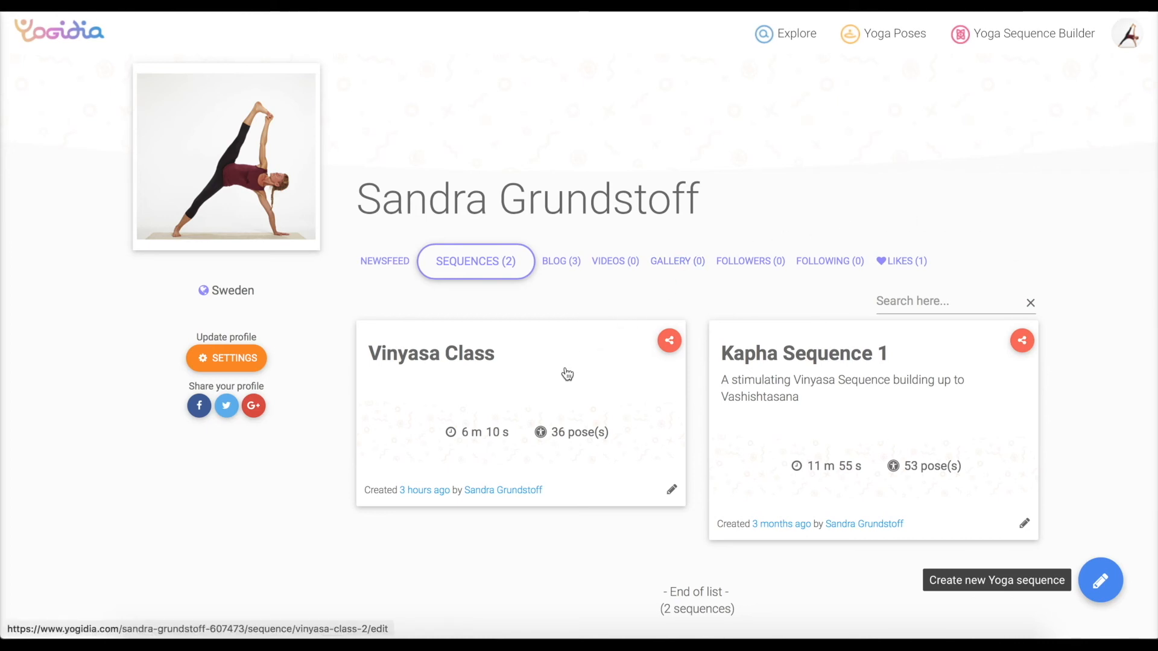
pyautogui.click(669, 338)
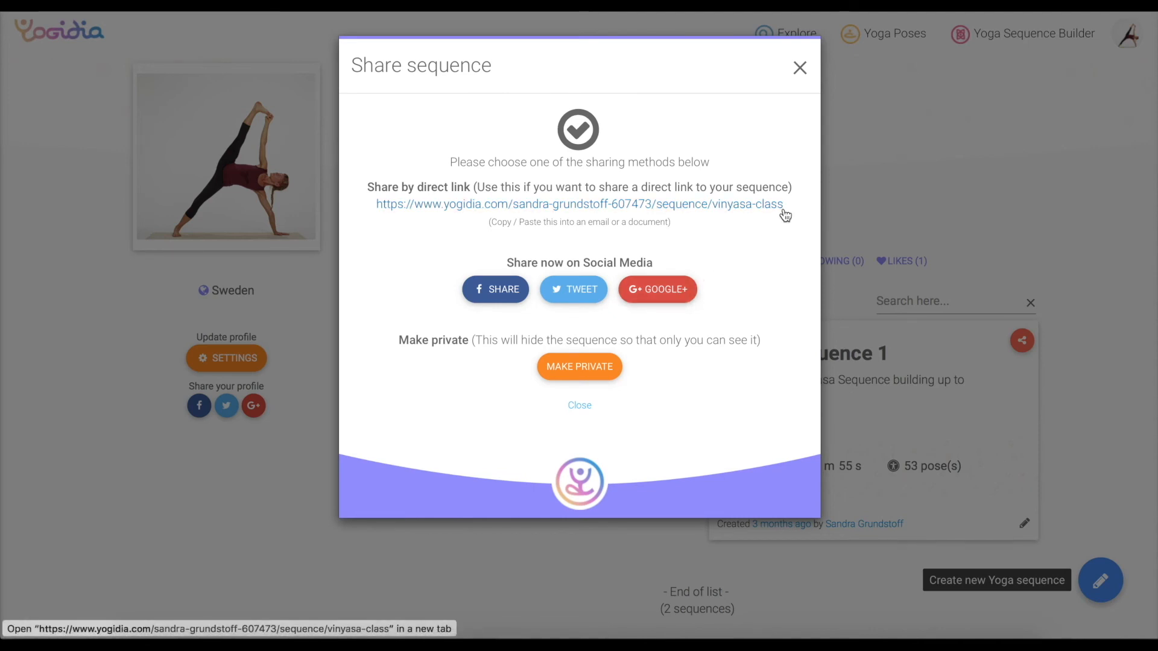
pyautogui.click(800, 68)
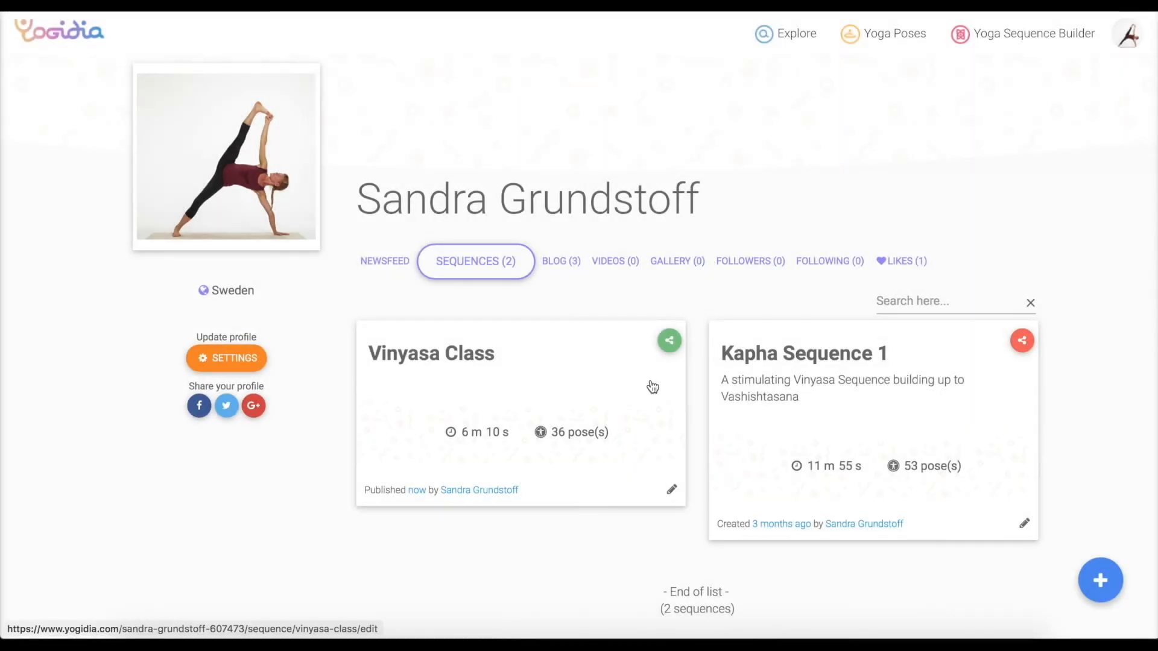
# Stream the "Vinyasa Class" sequence, pause it at the Warrior 1 Pose and leave the player.
pyautogui.click(673, 491)
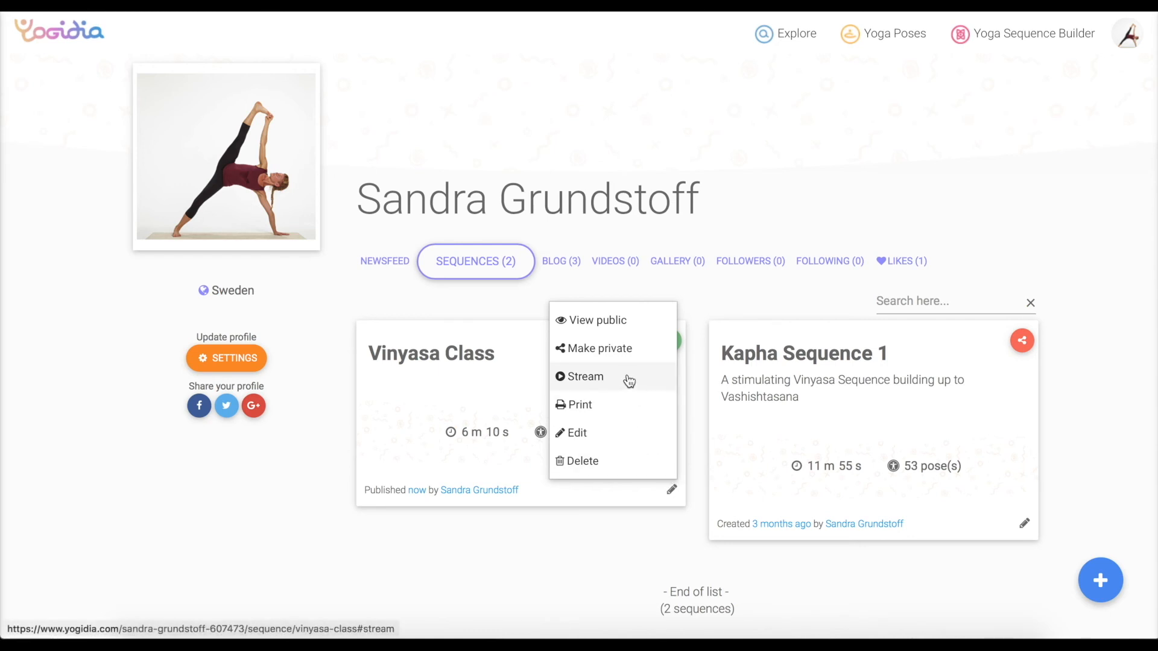
pyautogui.click(588, 378)
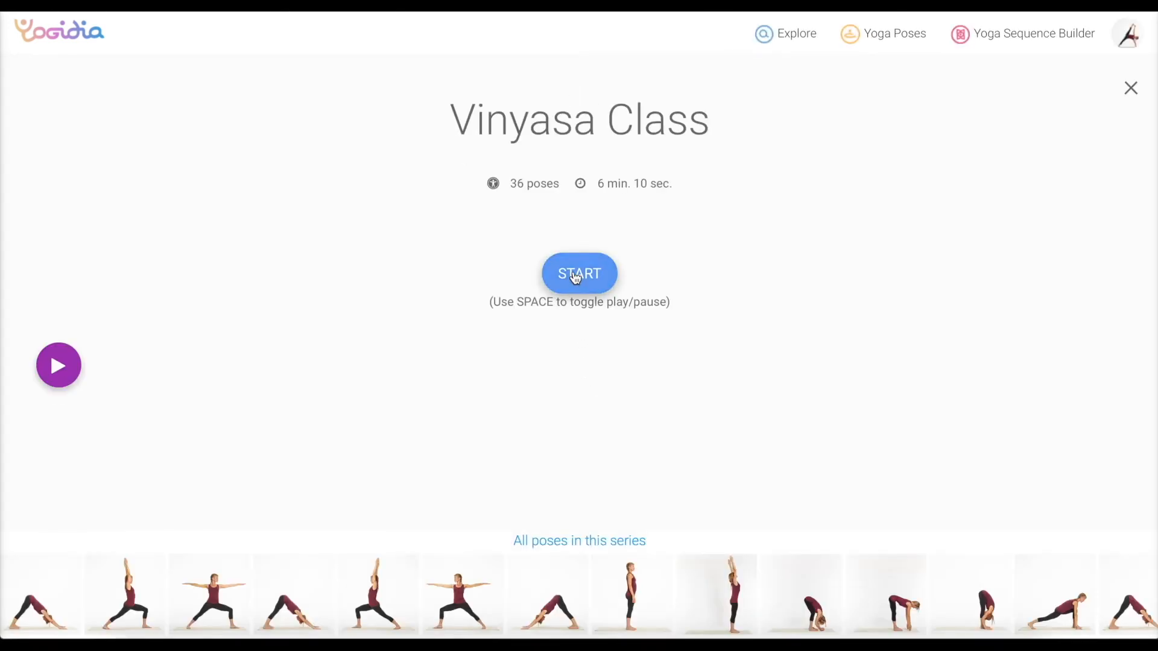
pyautogui.click(576, 277)
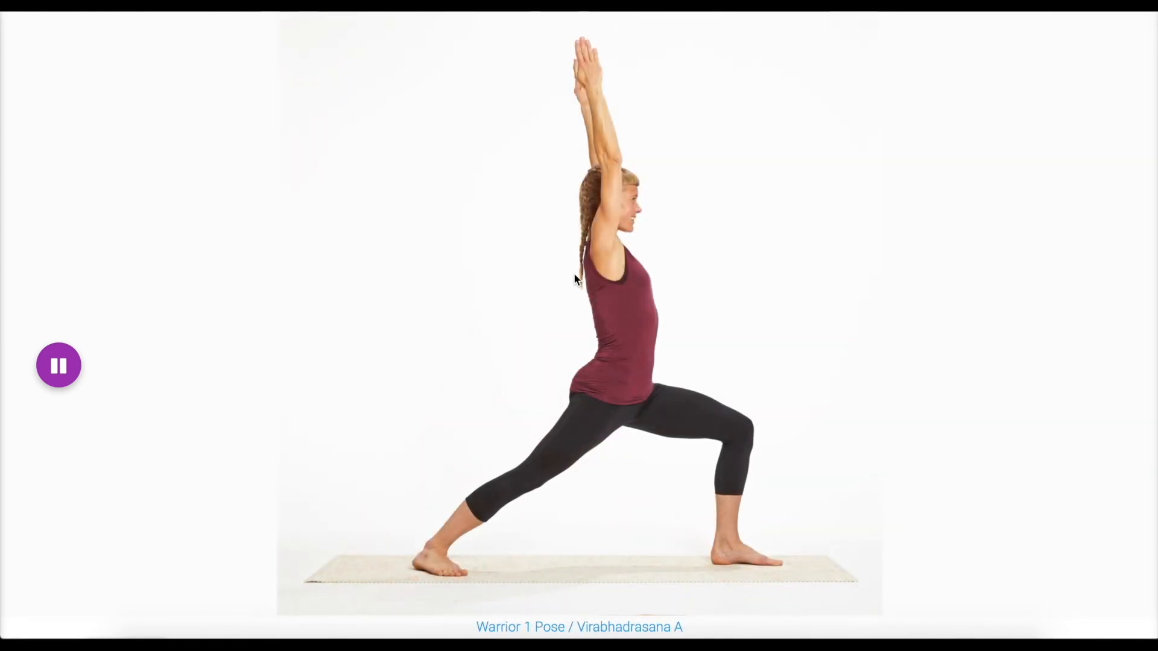
pyautogui.press('space')
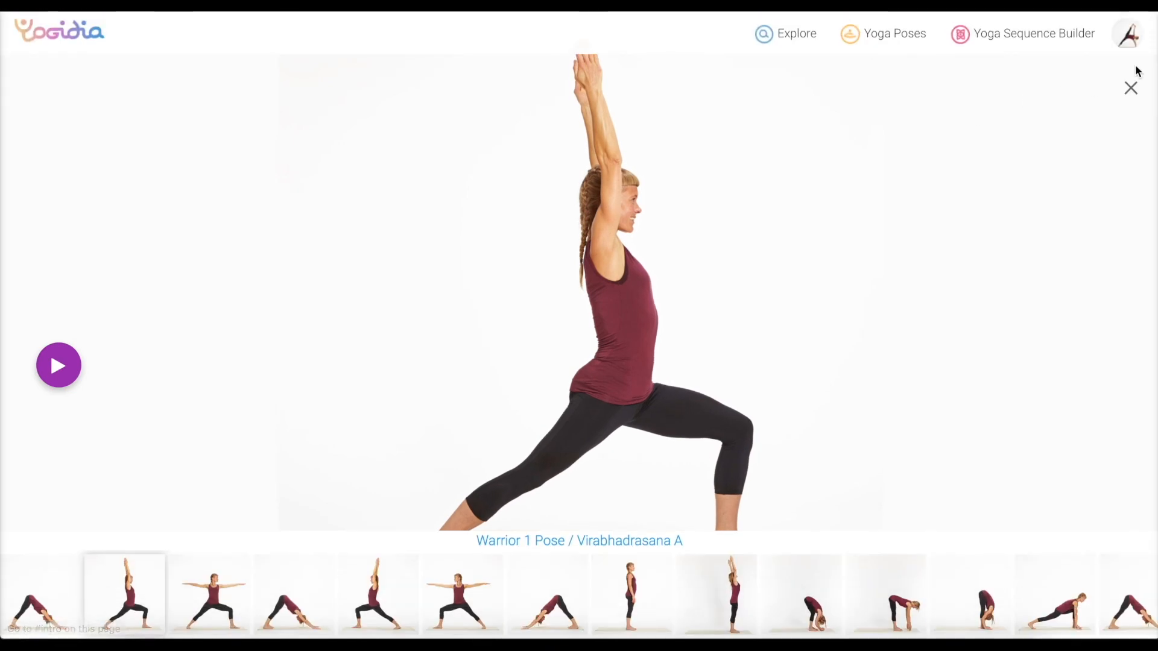
pyautogui.click(1131, 88)
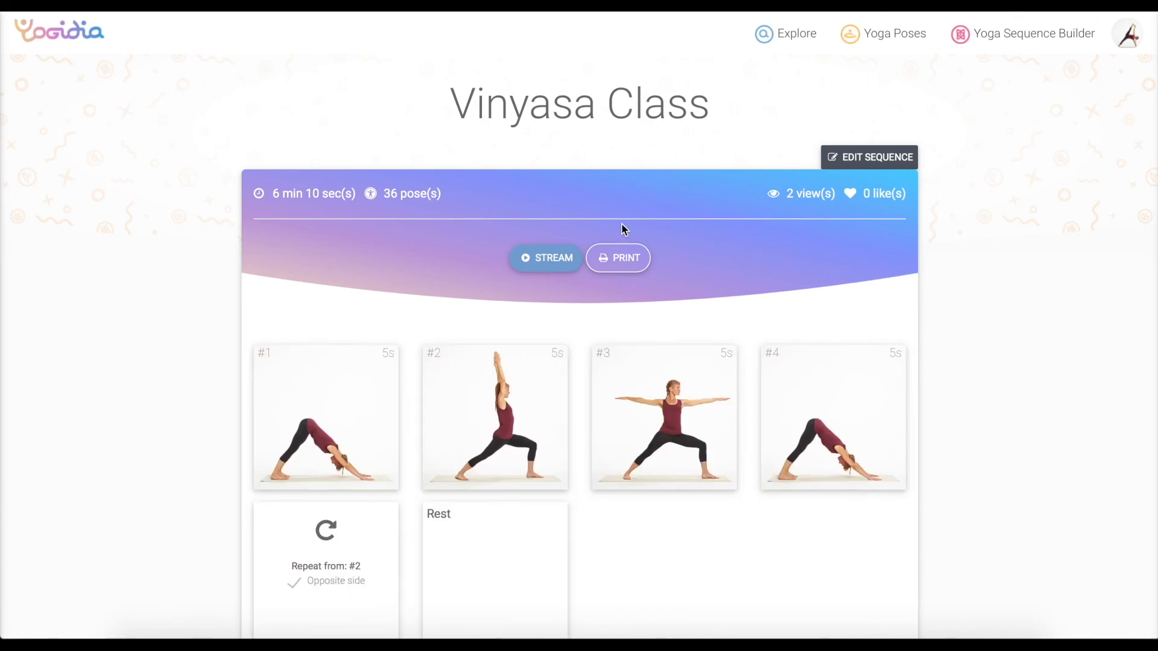
# View the print settings and preview of "Vinyasa Class", toggle the inclusion of instructions on and off, and exit without printing.
pyautogui.click(616, 264)
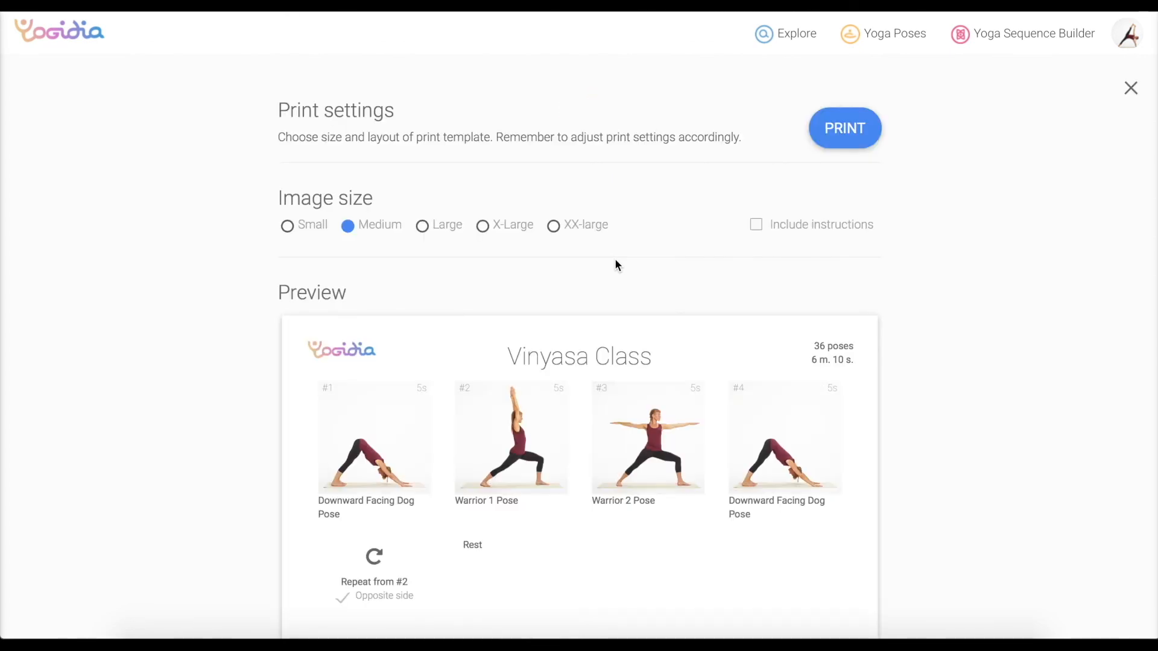
pyautogui.click(757, 226)
pyautogui.click(758, 226)
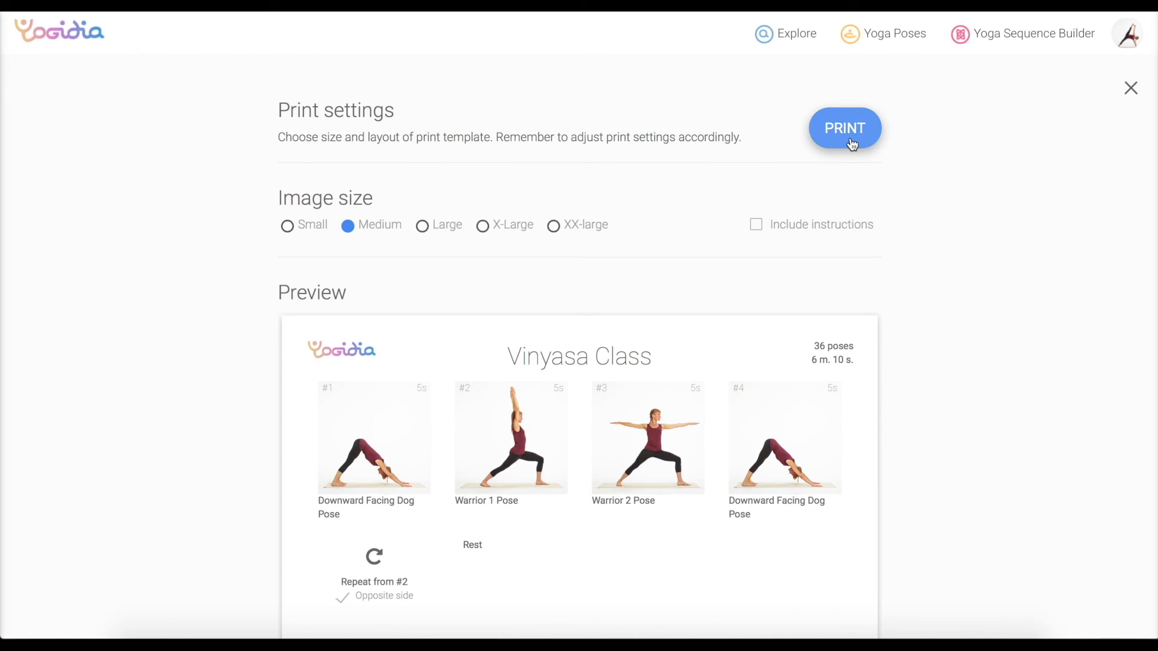
pyautogui.click(1130, 87)
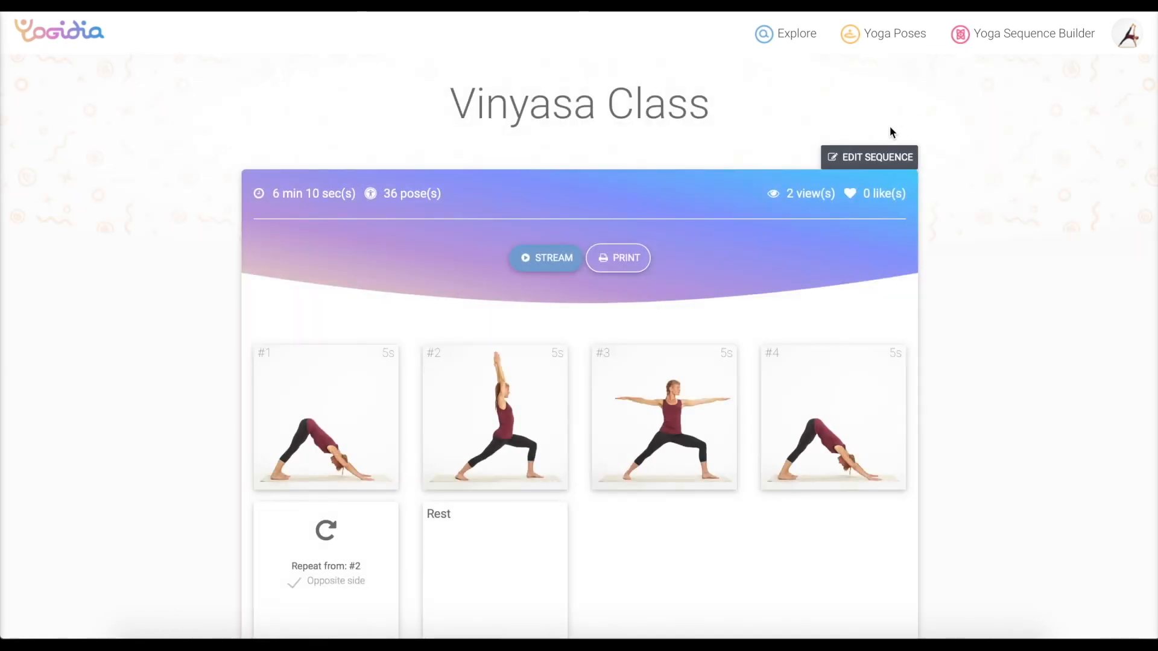
# Reopen "Vinyasa Class" for editing and close the builder to return to the profile's sequences.
pyautogui.click(871, 157)
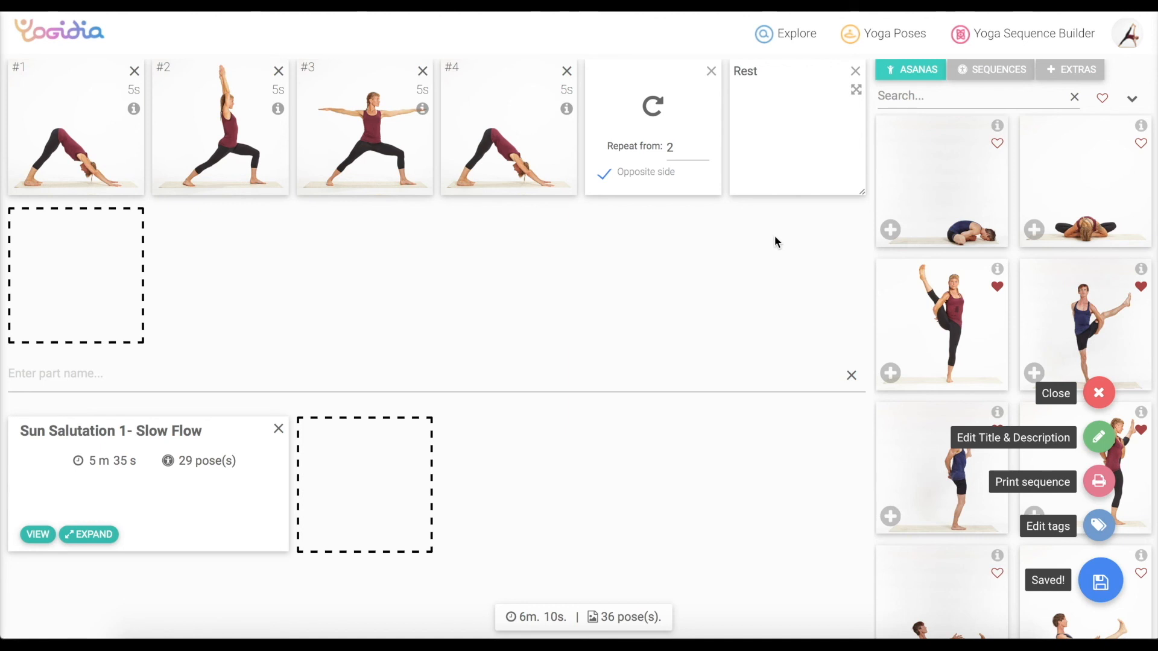
pyautogui.click(1099, 395)
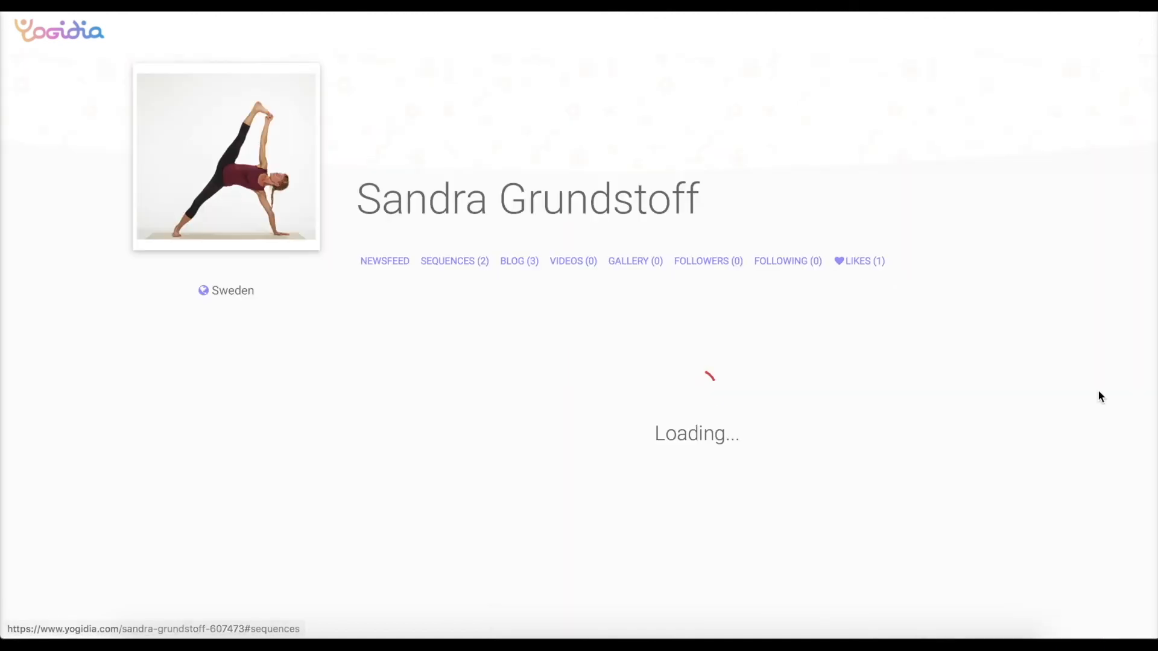